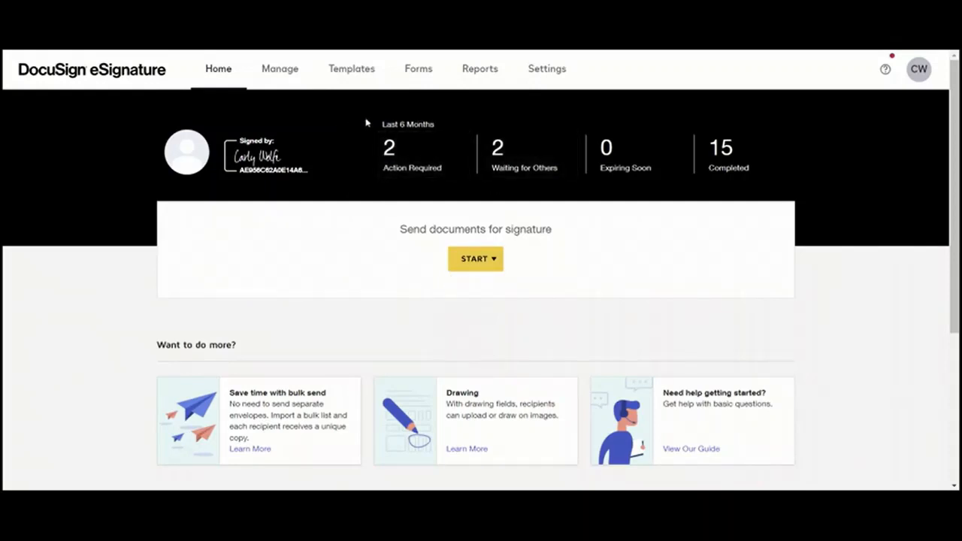
Start a new envelope from the shared template LV FORM v3.0 - DTD 9.17.23
{"action": "left_click", "coordinate": [486, 263]}
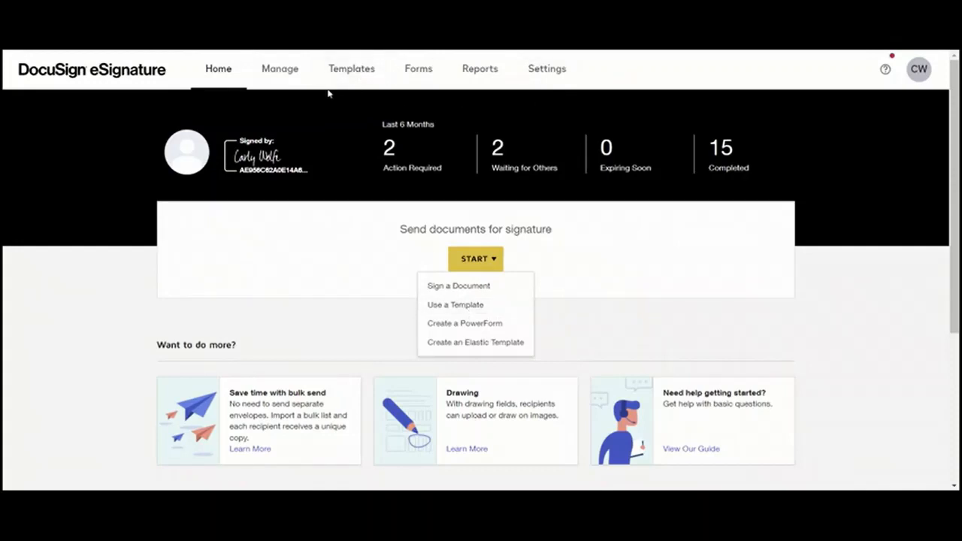
{"action": "left_click", "coordinate": [353, 70]}
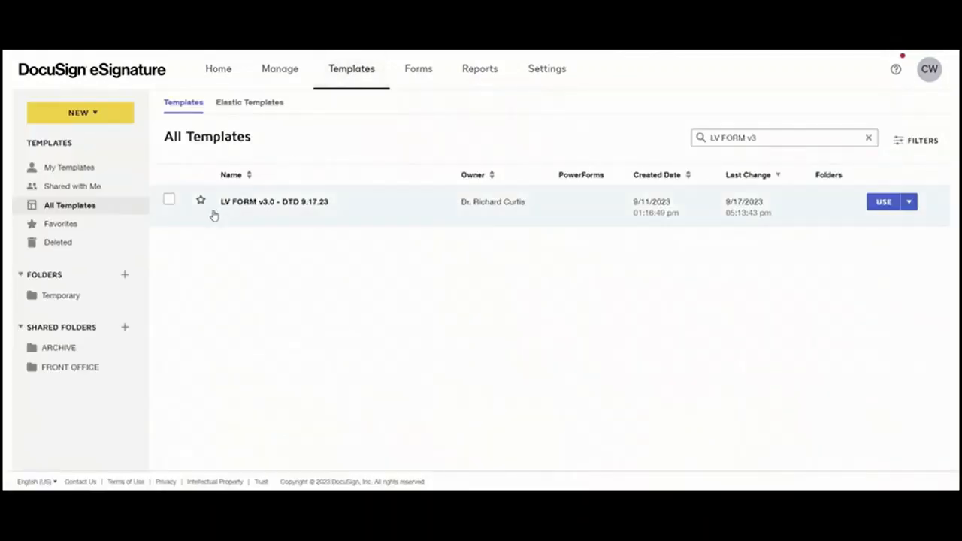
{"action": "left_click", "coordinate": [75, 188]}
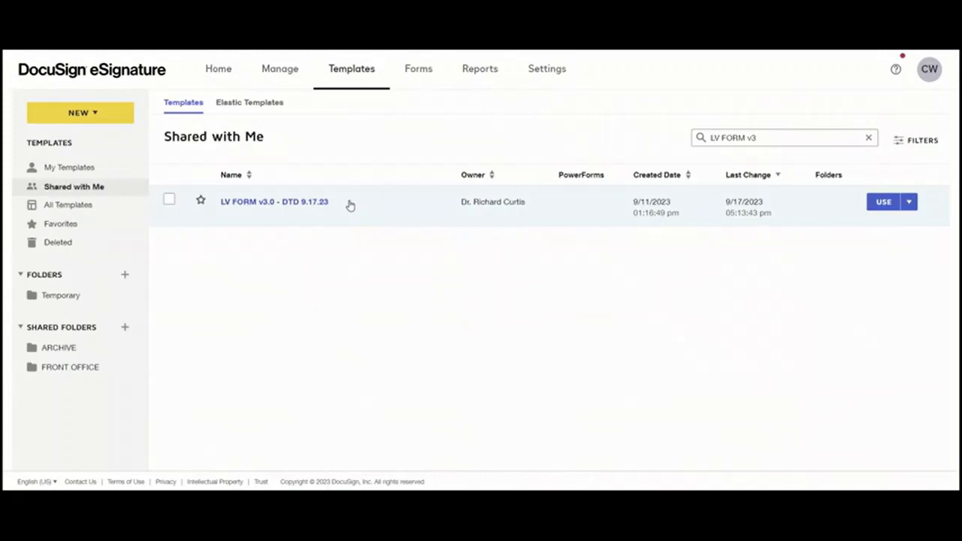
{"action": "left_click", "coordinate": [883, 202]}
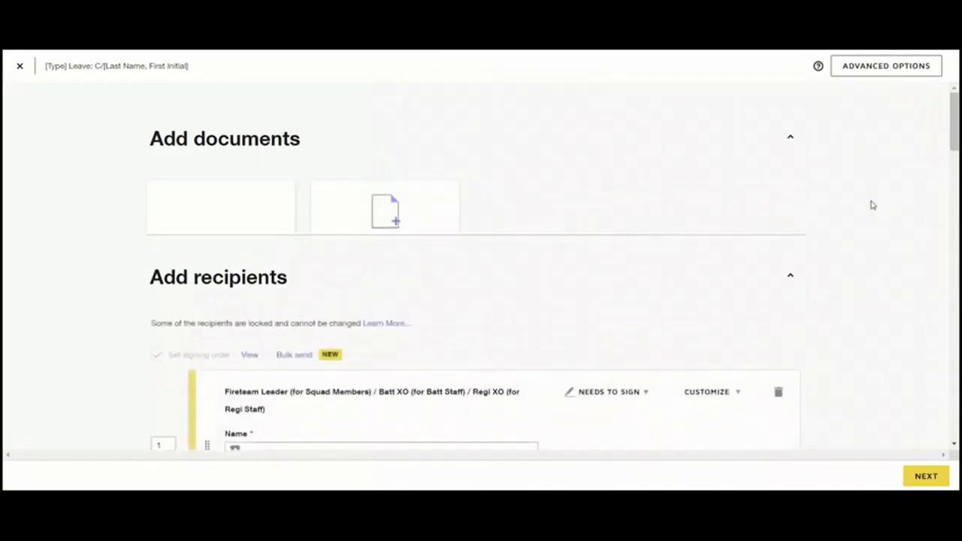
{"action": "scroll", "coordinate": [673, 242], "scroll_direction": "down", "scroll_amount": 1}
{"action": "scroll", "coordinate": [673, 243], "scroll_direction": "up", "scroll_amount": 1}
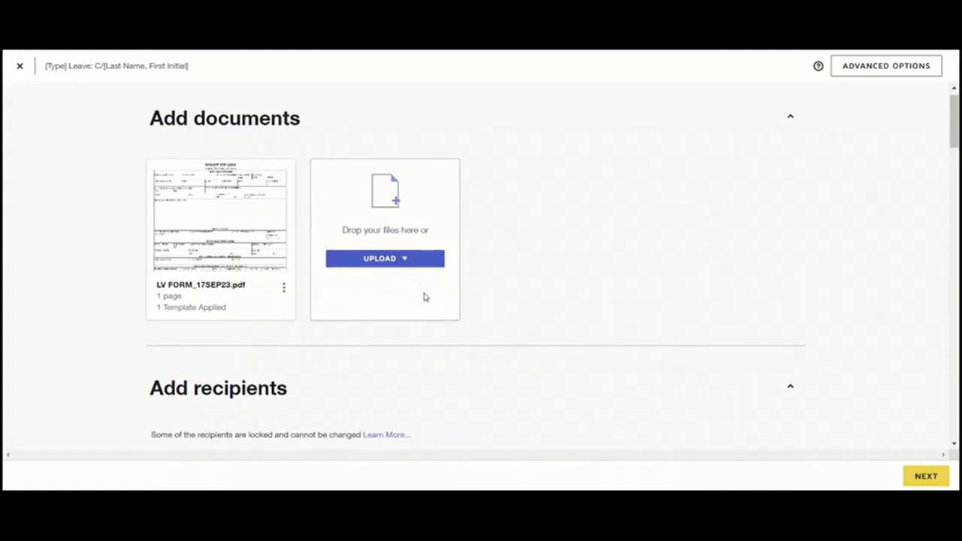
Delete the Fireteam Leader and Squad Leader recipients along with their assigned fields
{"action": "scroll", "coordinate": [610, 296], "scroll_direction": "down", "scroll_amount": 5}
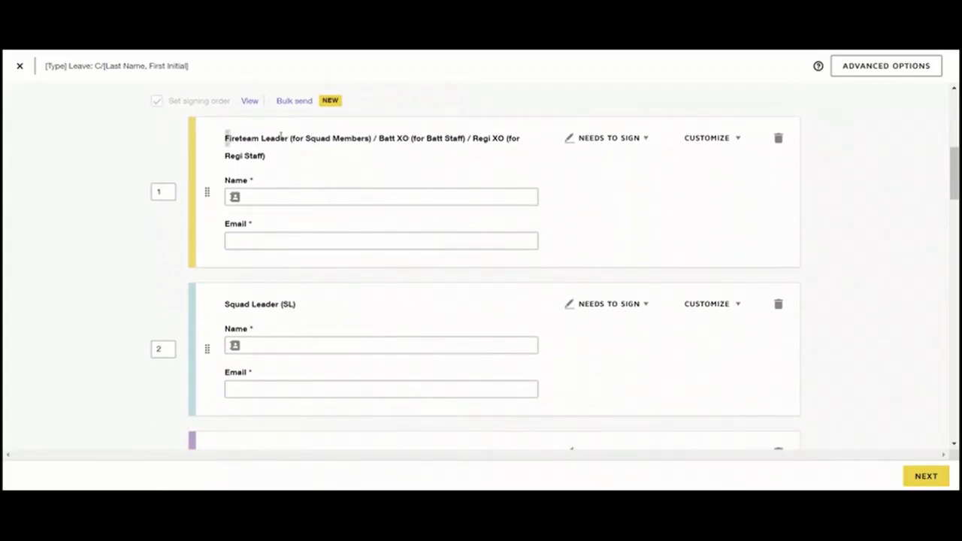
{"action": "left_click_drag", "start_coordinate": [225, 139], "coordinate": [288, 139]}
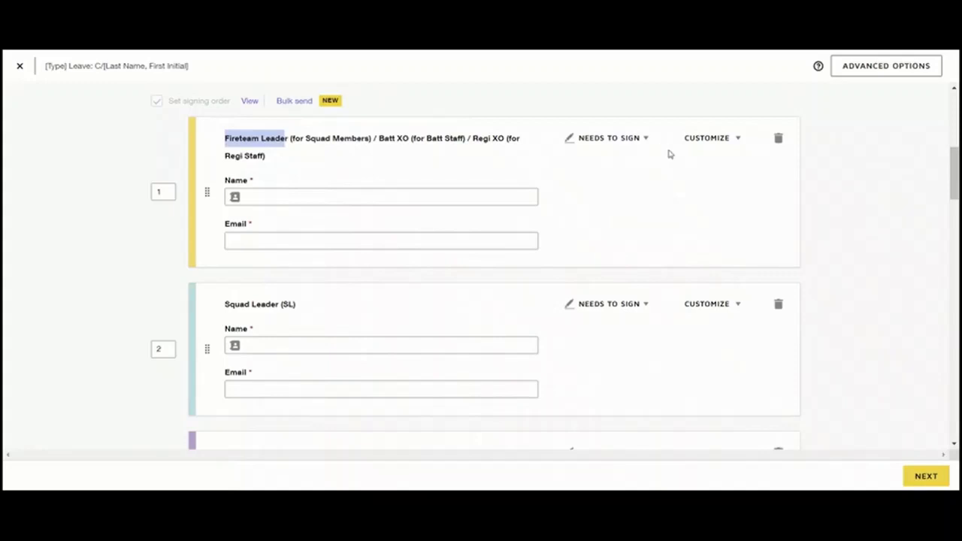
{"action": "scroll", "coordinate": [712, 198], "scroll_direction": "down", "scroll_amount": 1}
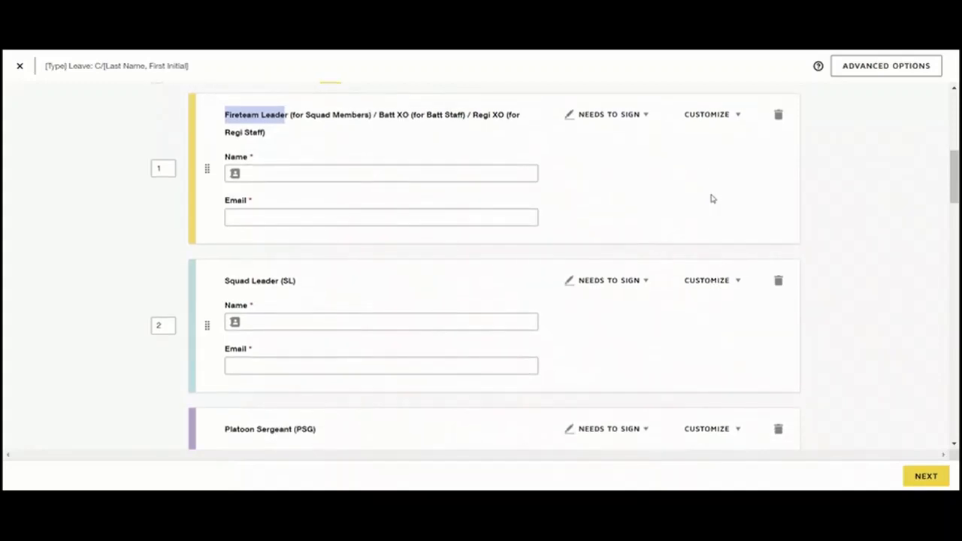
{"action": "left_click", "coordinate": [761, 167]}
{"action": "left_click", "coordinate": [779, 116]}
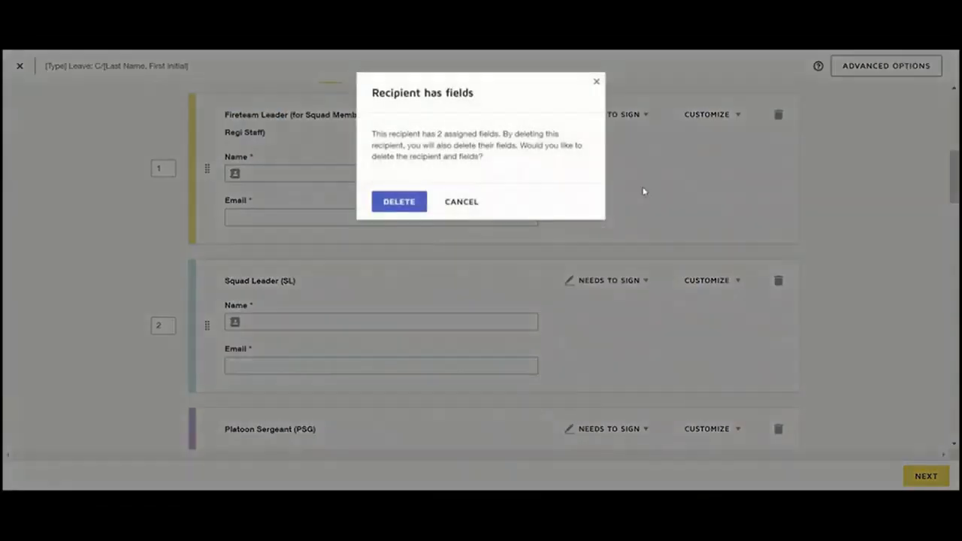
{"action": "left_click", "coordinate": [404, 203]}
{"action": "left_click", "coordinate": [778, 116]}
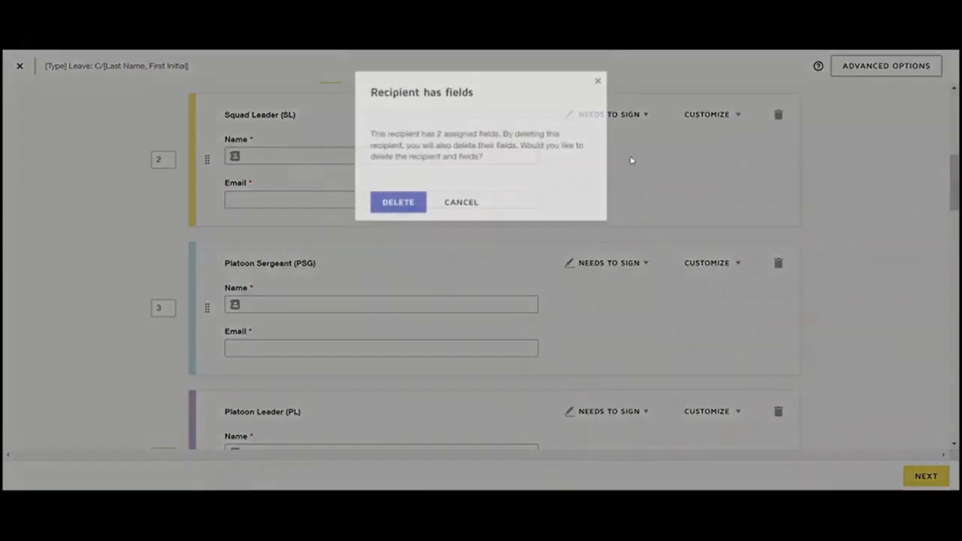
{"action": "left_click", "coordinate": [405, 204]}
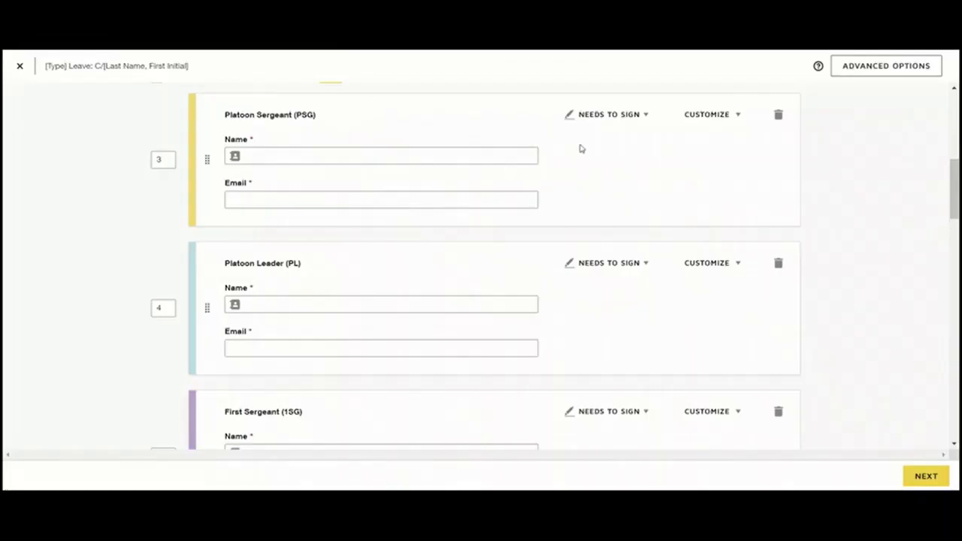
Delete the Platoon Sergeant and Platoon Leader recipients along with their assigned fields
{"action": "left_click", "coordinate": [778, 117]}
{"action": "left_click", "coordinate": [404, 209]}
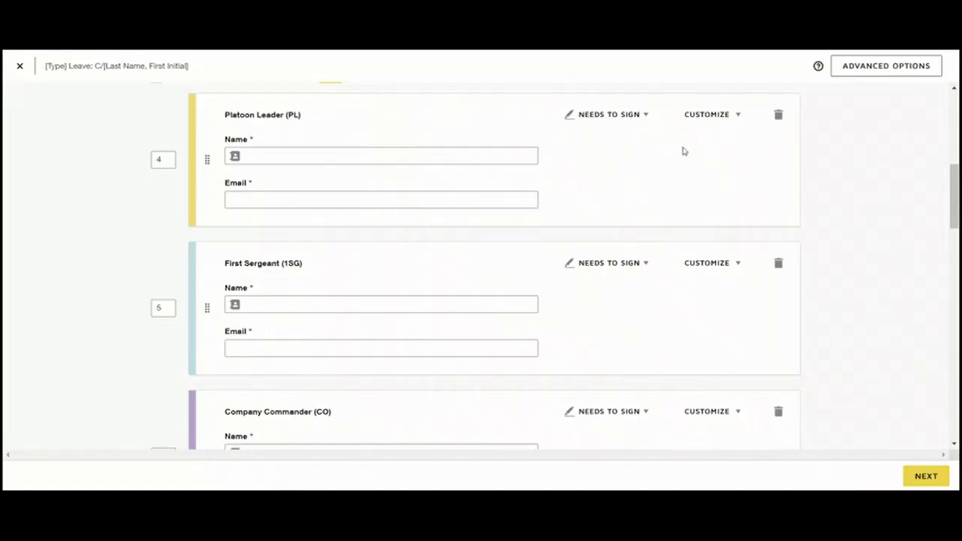
{"action": "left_click", "coordinate": [779, 115]}
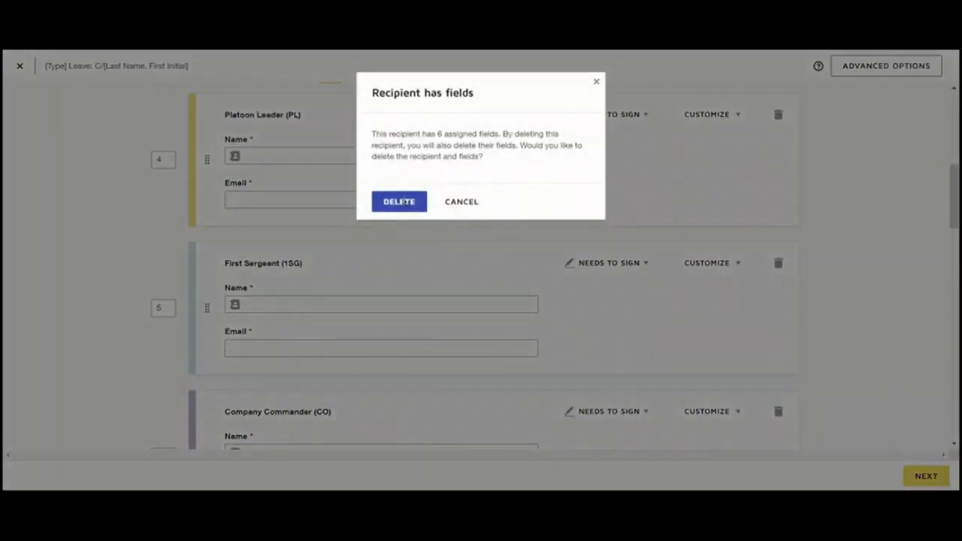
{"action": "left_click", "coordinate": [403, 203]}
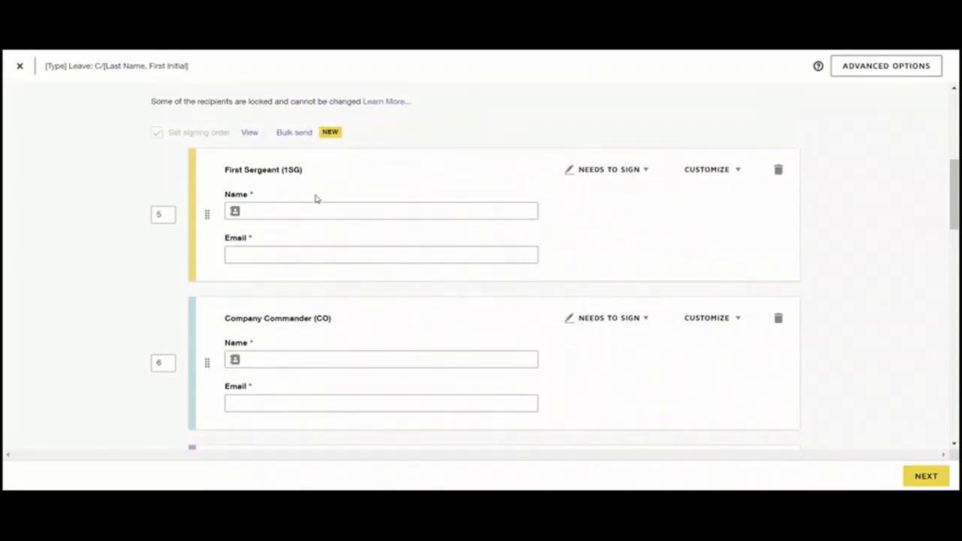
Fill in the First Sergeant and Company Commander recipients with the suggested contact's name and email
{"action": "left_click", "coordinate": [274, 212]}
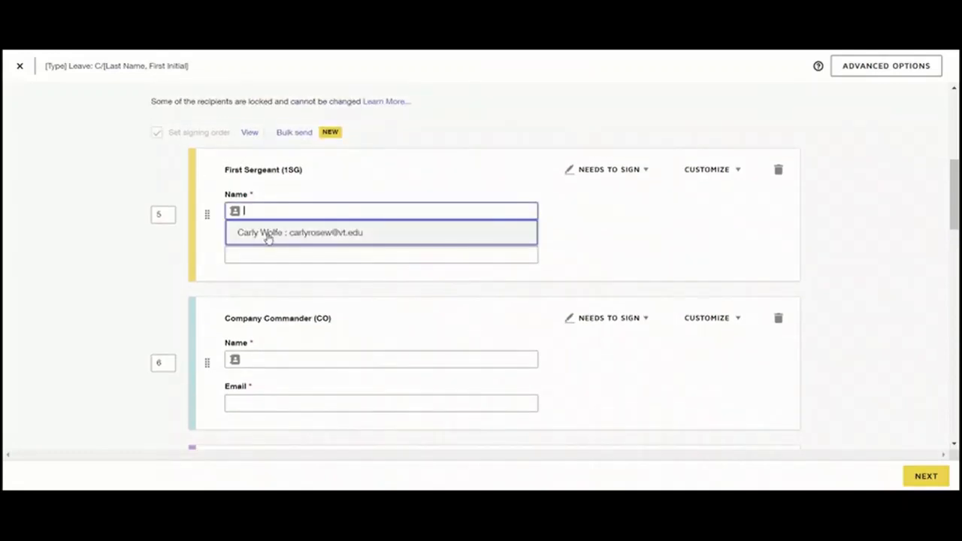
{"action": "left_click", "coordinate": [268, 234]}
{"action": "left_click", "coordinate": [278, 357]}
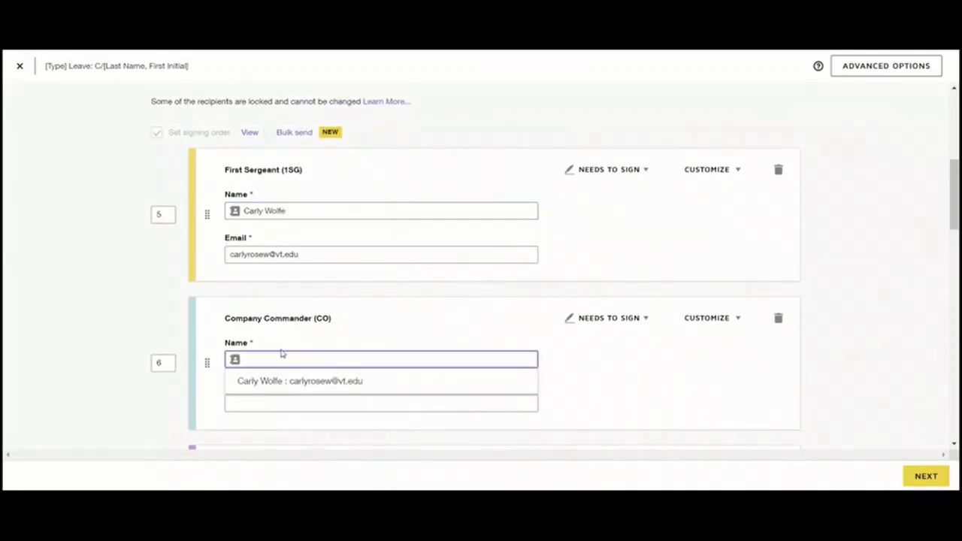
{"action": "left_click", "coordinate": [271, 382]}
Fill in the Battalion Commander / Regimental Commander recipient with the suggested contact's name and email
{"action": "scroll", "coordinate": [28, 296], "scroll_direction": "down", "scroll_amount": 1}
{"action": "scroll", "coordinate": [28, 296], "scroll_direction": "down", "scroll_amount": 1}
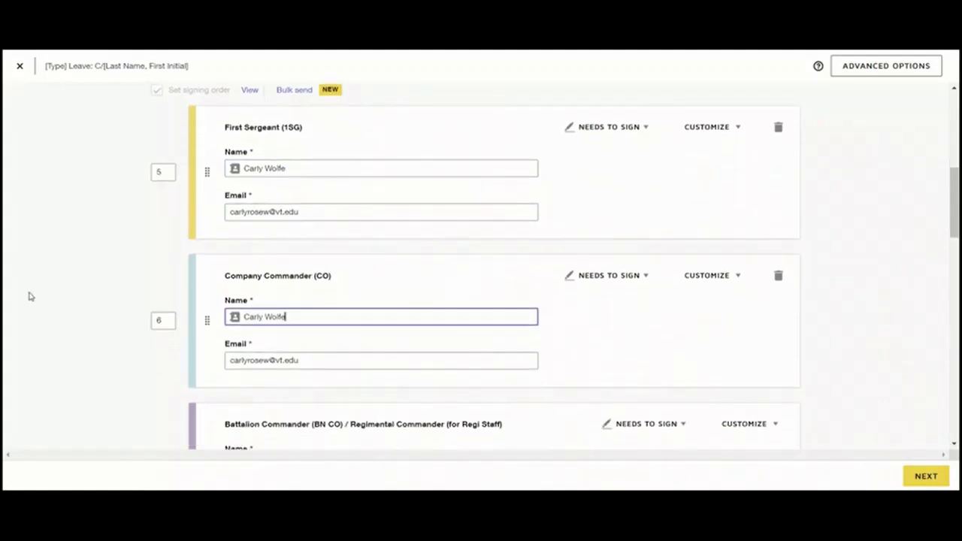
{"action": "scroll", "coordinate": [28, 296], "scroll_direction": "down", "scroll_amount": 3}
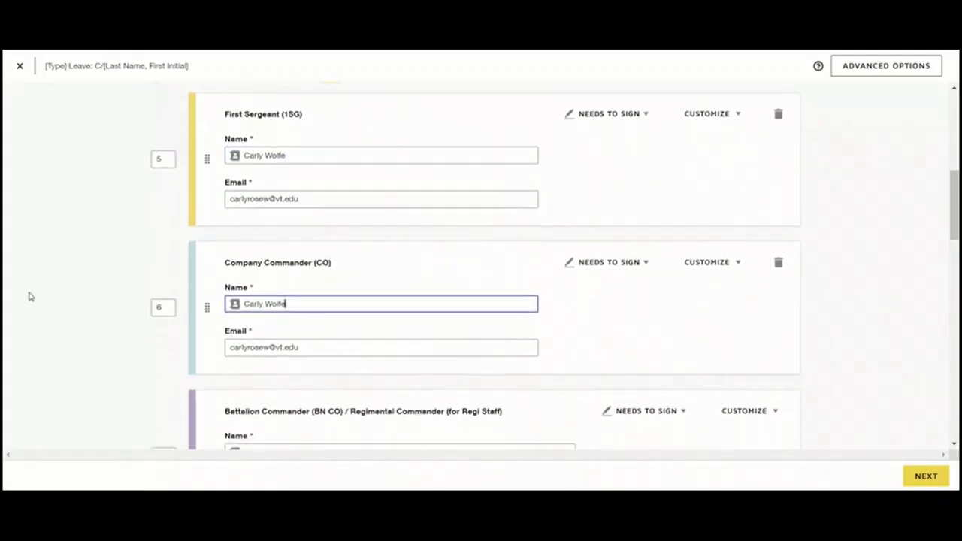
{"action": "left_click", "coordinate": [280, 334]}
{"action": "left_click", "coordinate": [253, 355]}
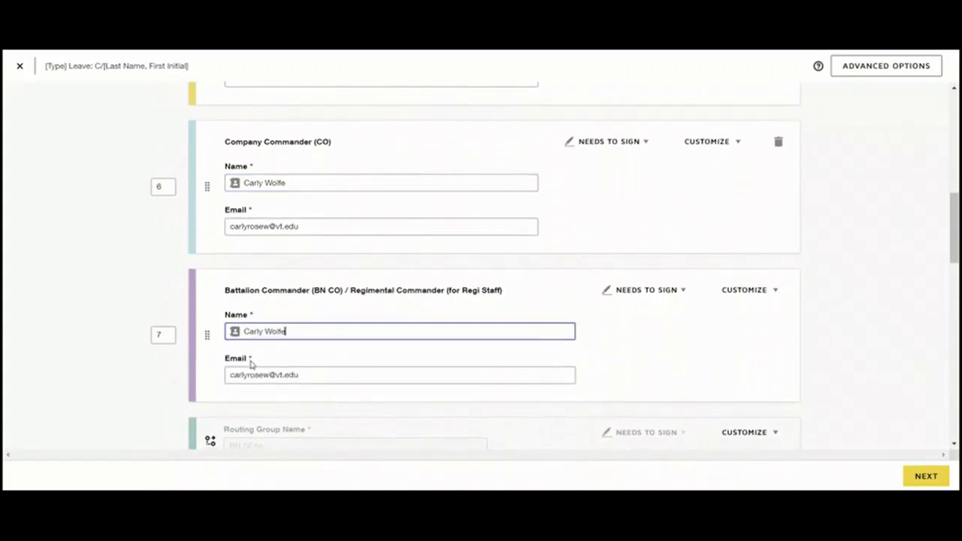
Fill in the Deputy Commandant and Battalion S-1 / Regimental S-1 recipients with the suggested contact's name and email
{"action": "scroll", "coordinate": [251, 366], "scroll_direction": "down", "scroll_amount": 3}
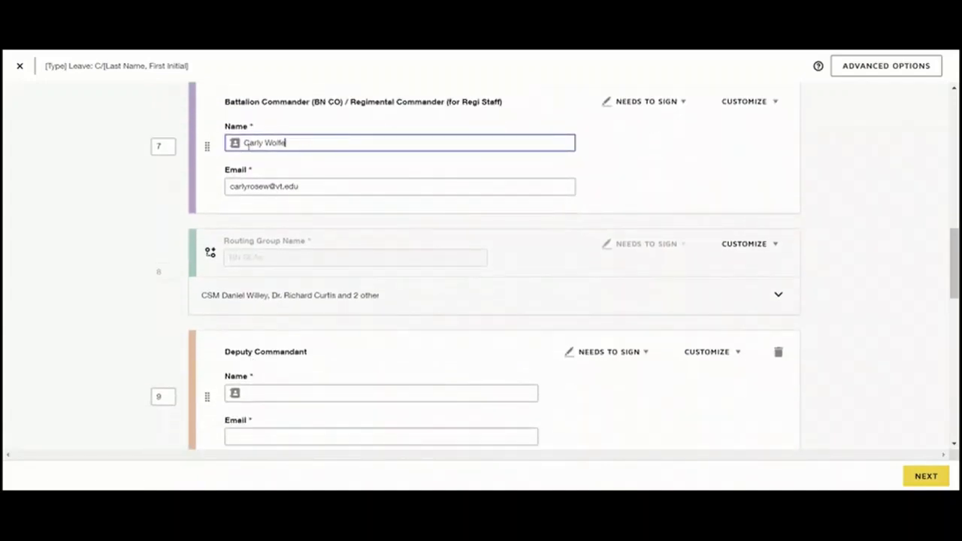
{"action": "scroll", "coordinate": [292, 188], "scroll_direction": "down", "scroll_amount": 1}
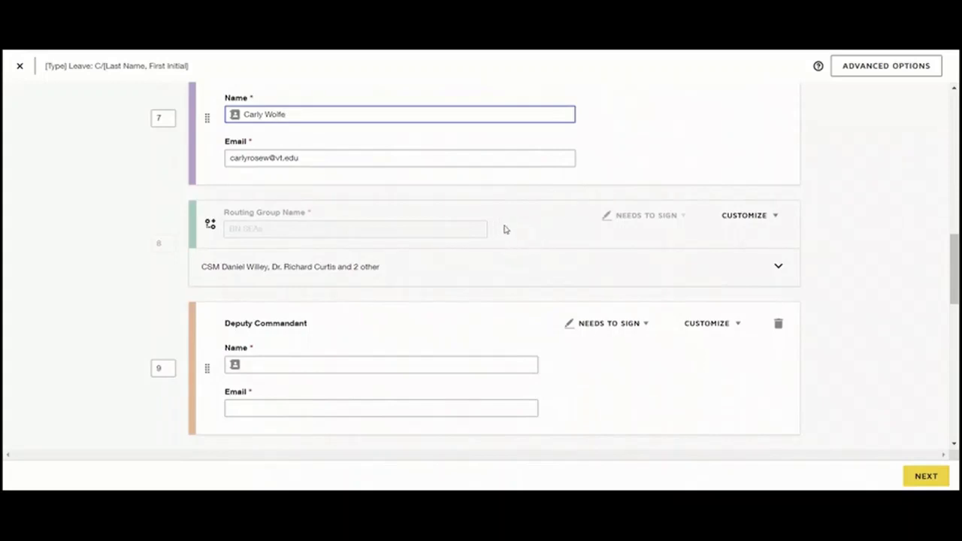
{"action": "scroll", "coordinate": [521, 232], "scroll_direction": "down", "scroll_amount": 3}
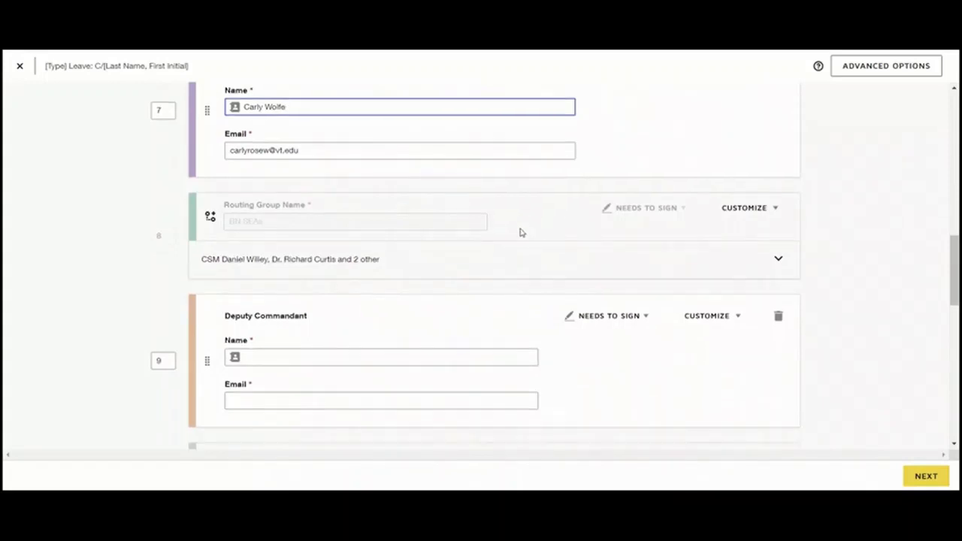
{"action": "left_click", "coordinate": [265, 240]}
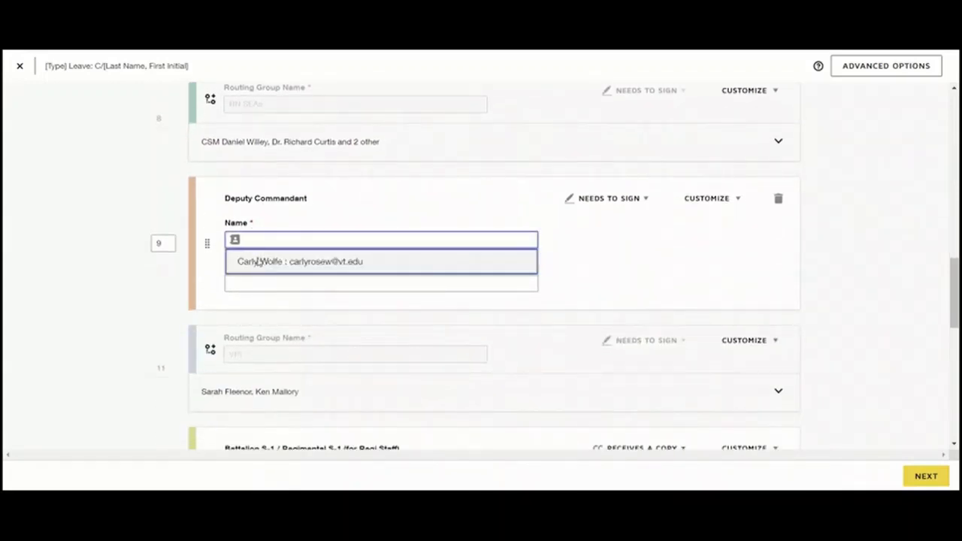
{"action": "left_click", "coordinate": [259, 261]}
{"action": "scroll", "coordinate": [258, 260], "scroll_direction": "down", "scroll_amount": 5}
{"action": "left_click", "coordinate": [268, 290]}
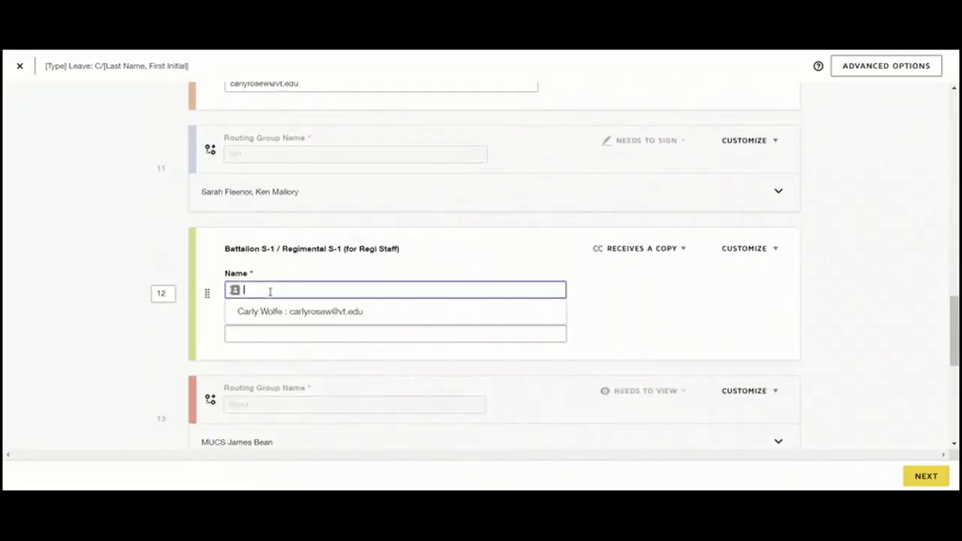
{"action": "left_click", "coordinate": [265, 313]}
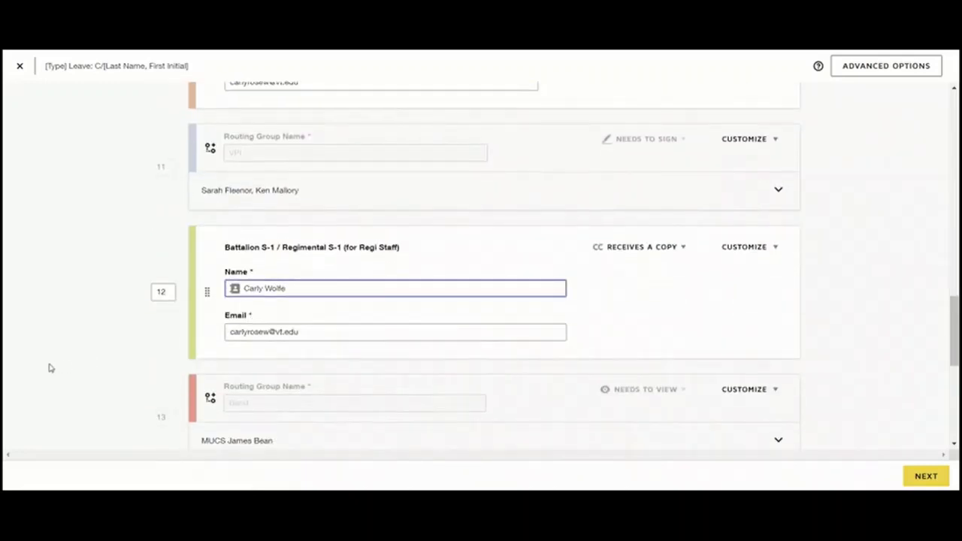
Replace the [Type] placeholder in the email subject with Regular
{"action": "scroll", "coordinate": [49, 368], "scroll_direction": "down", "scroll_amount": 1}
{"action": "scroll", "coordinate": [50, 367], "scroll_direction": "down", "scroll_amount": 2}
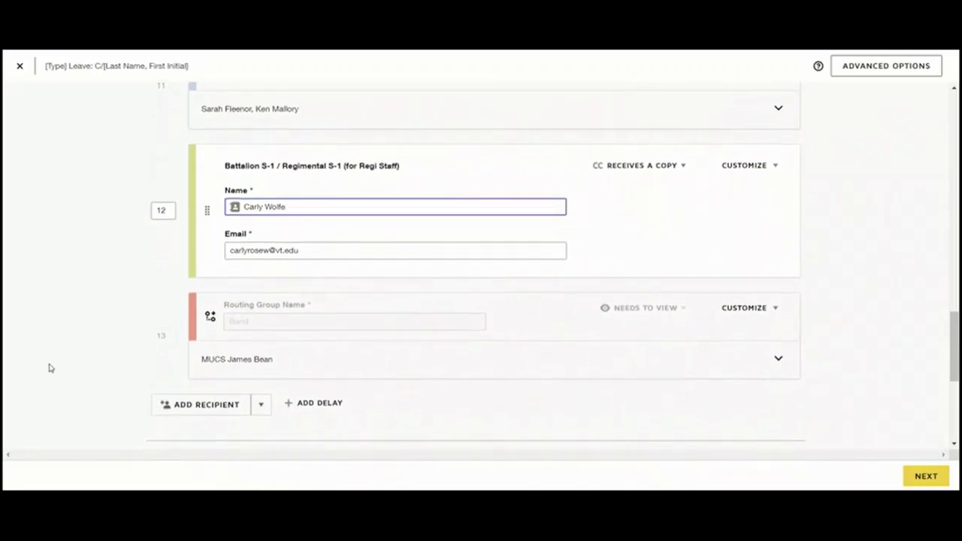
{"action": "scroll", "coordinate": [49, 368], "scroll_direction": "down", "scroll_amount": 4}
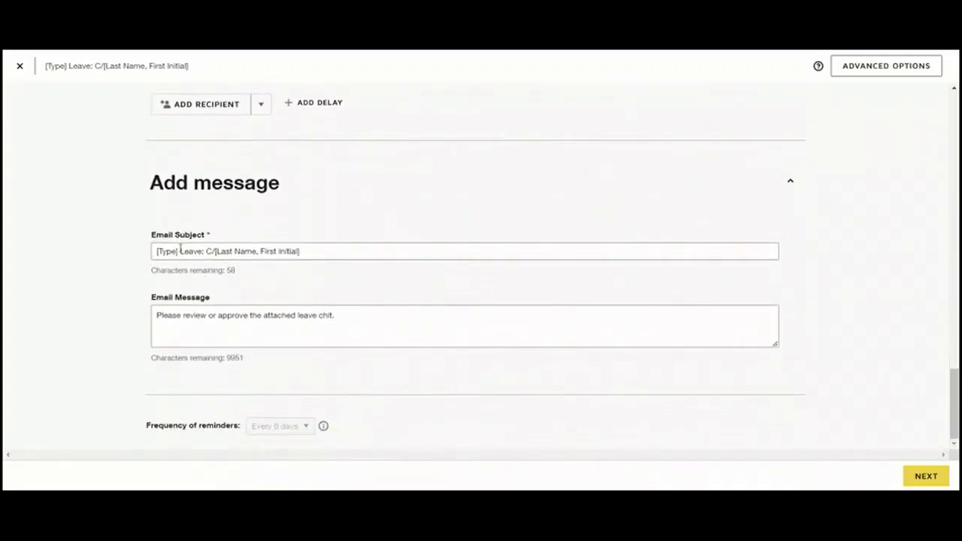
{"action": "left_click_drag", "start_coordinate": [179, 252], "coordinate": [155, 251]}
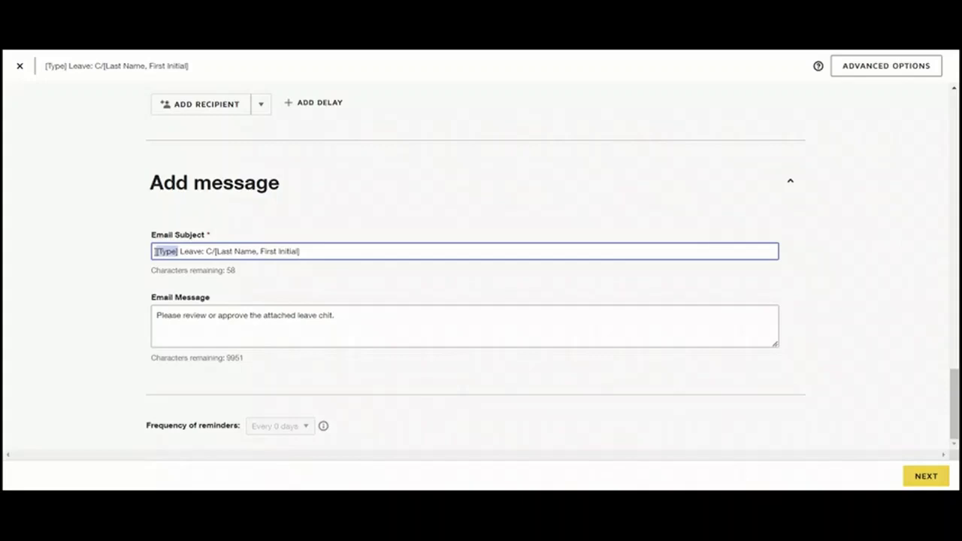
{"action": "type", "text": "Regular"}
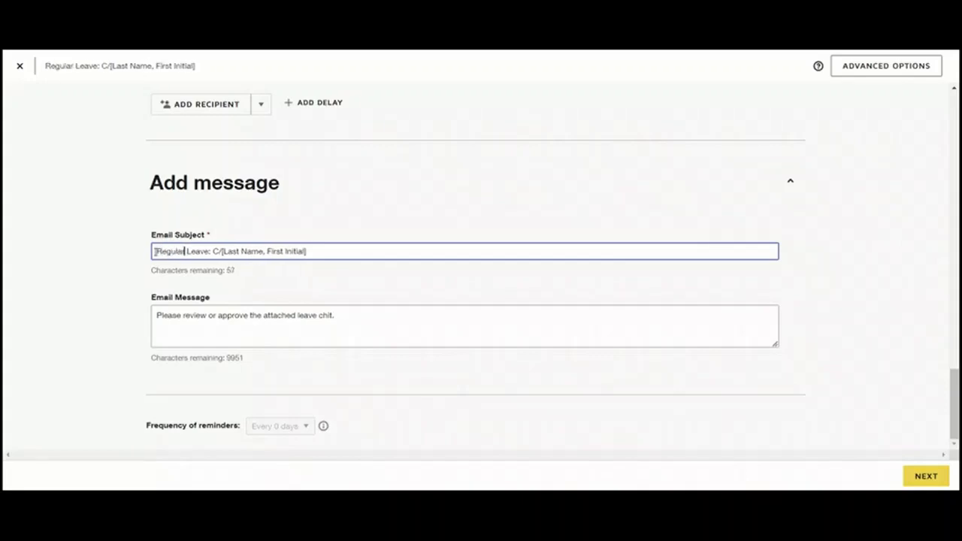
Replace the name placeholder after C/ in the email subject with the cadet's last name and first initial
{"action": "left_click", "coordinate": [312, 252]}
{"action": "left_click_drag", "start_coordinate": [312, 252], "coordinate": [221, 252]}
{"action": "type", "text": "Hig"}
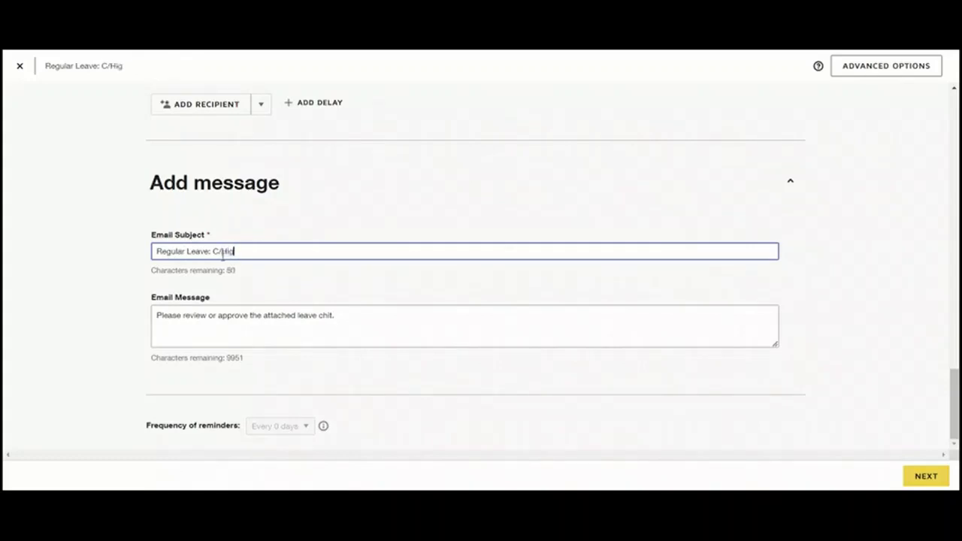
{"action": "type", "text": "hspeed, L"}
{"action": "left_click_drag", "start_coordinate": [159, 253], "coordinate": [253, 252]}
{"action": "left_click", "coordinate": [275, 251]}
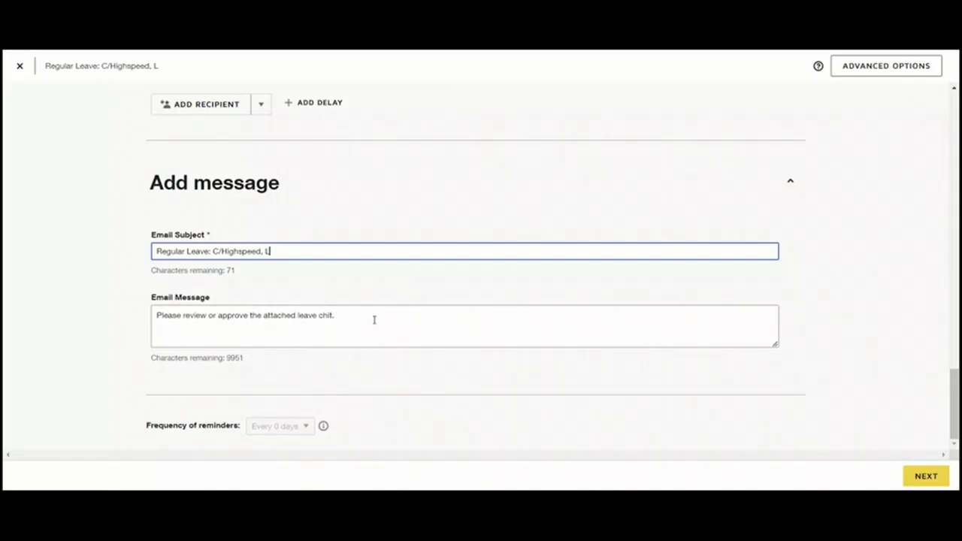
Proceed to the leave form's field editor and view the list of assigned recipients
{"action": "left_click", "coordinate": [923, 476]}
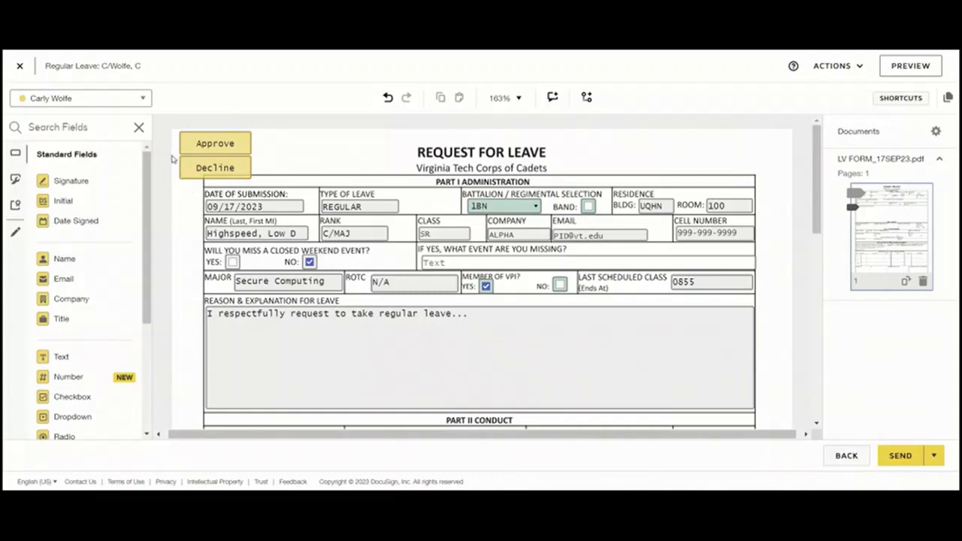
{"action": "left_click", "coordinate": [143, 99]}
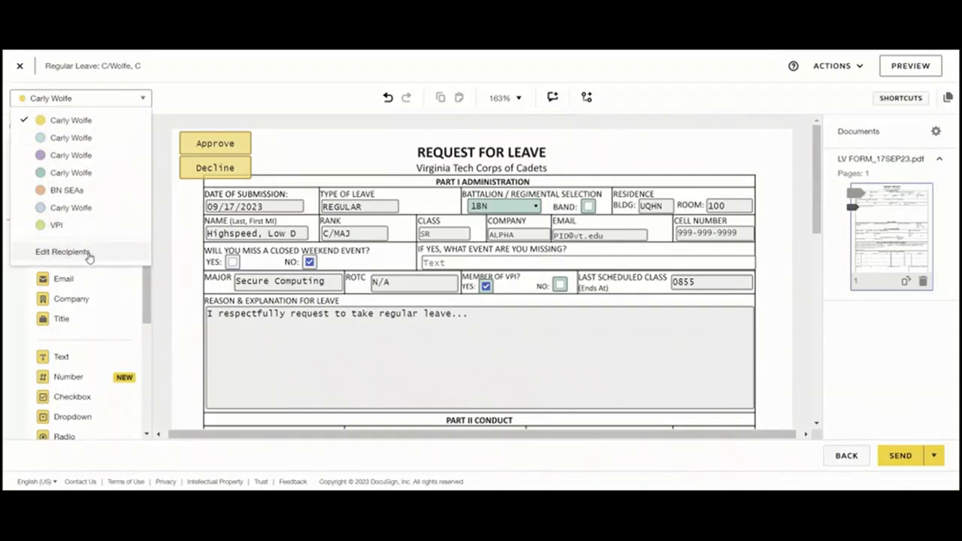
{"action": "left_click", "coordinate": [249, 99]}
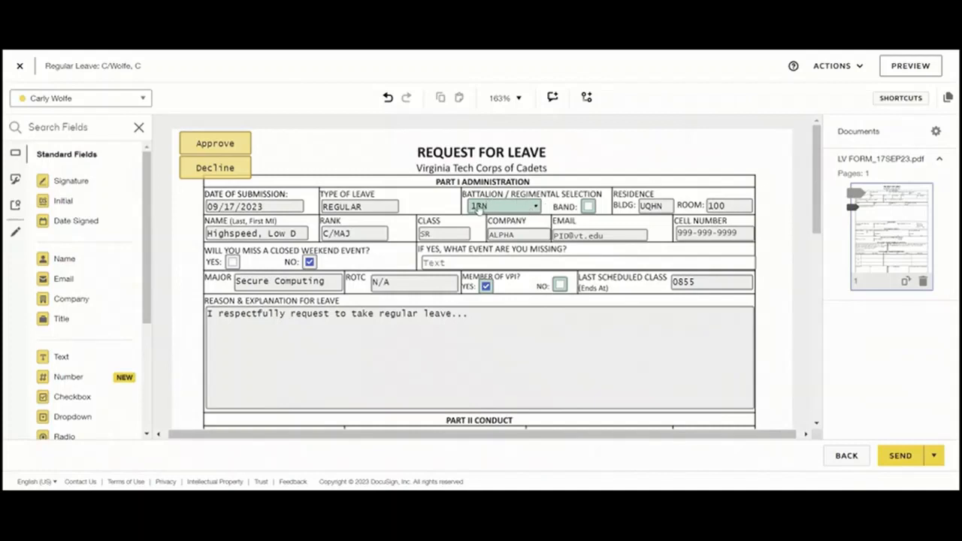
Choose 1BN as the Battalion / Regimental Selection in Part I of the leave form
{"action": "left_click", "coordinate": [530, 209]}
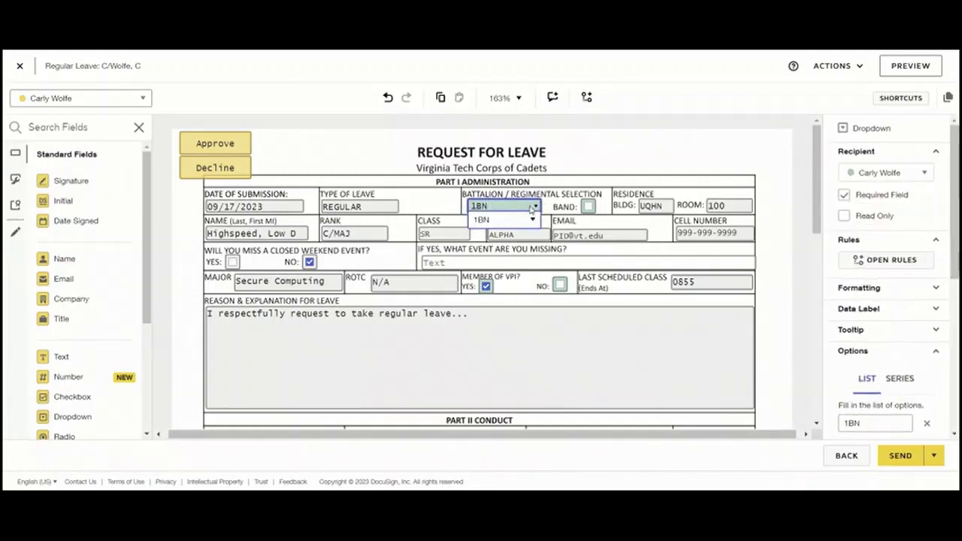
{"action": "left_click", "coordinate": [532, 220]}
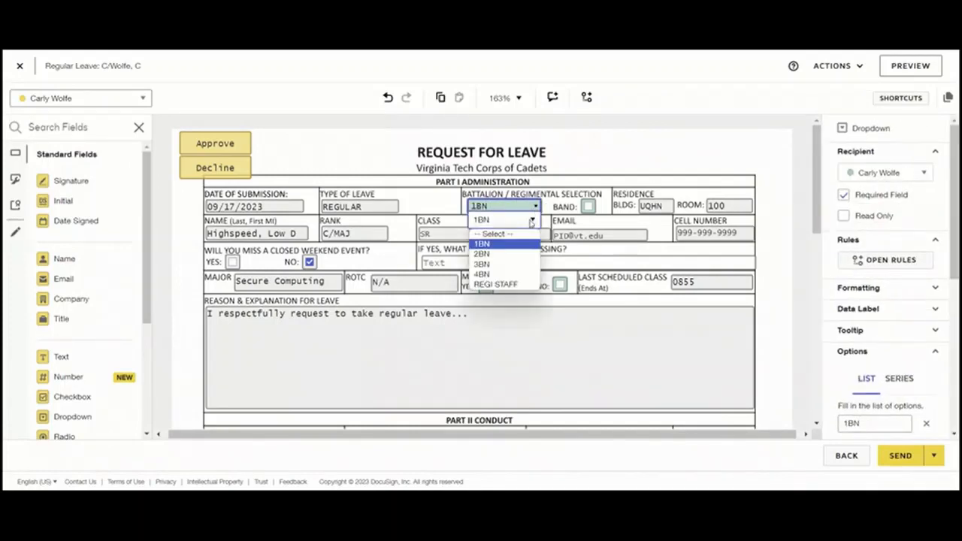
{"action": "left_click", "coordinate": [485, 245]}
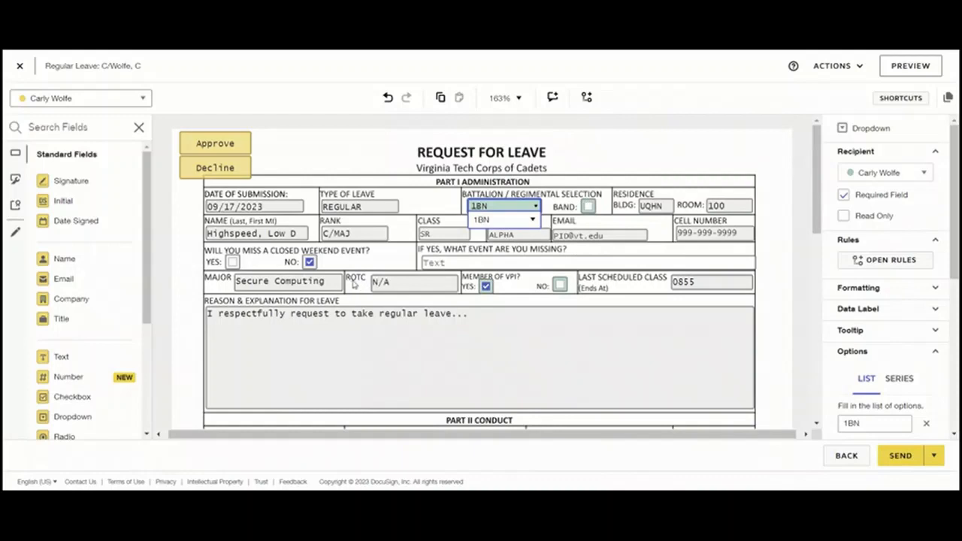
{"action": "mouse_move", "coordinate": [407, 288]}
{"action": "left_click", "coordinate": [430, 210]}
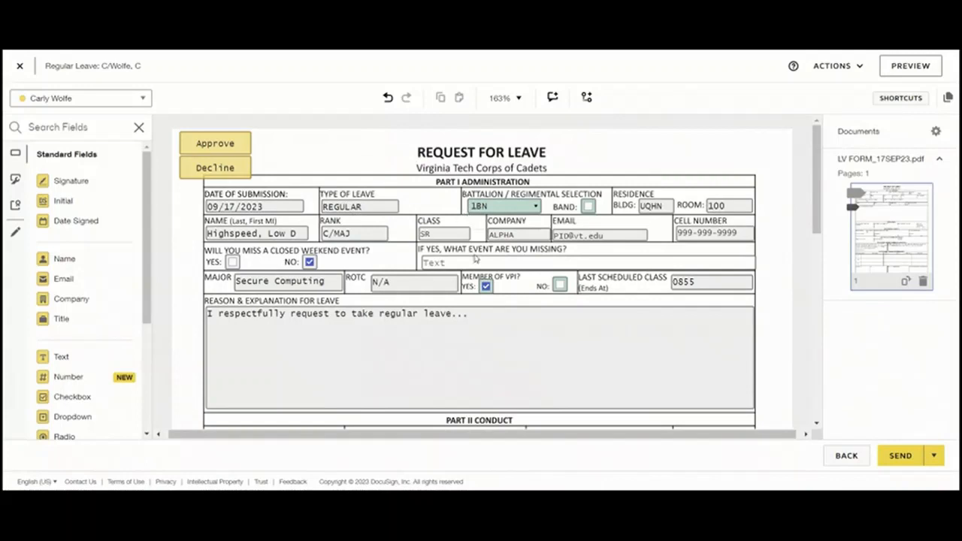
Shorten the Rank entry to C/MA, and restore it to C/MAJ
{"action": "left_click", "coordinate": [357, 233]}
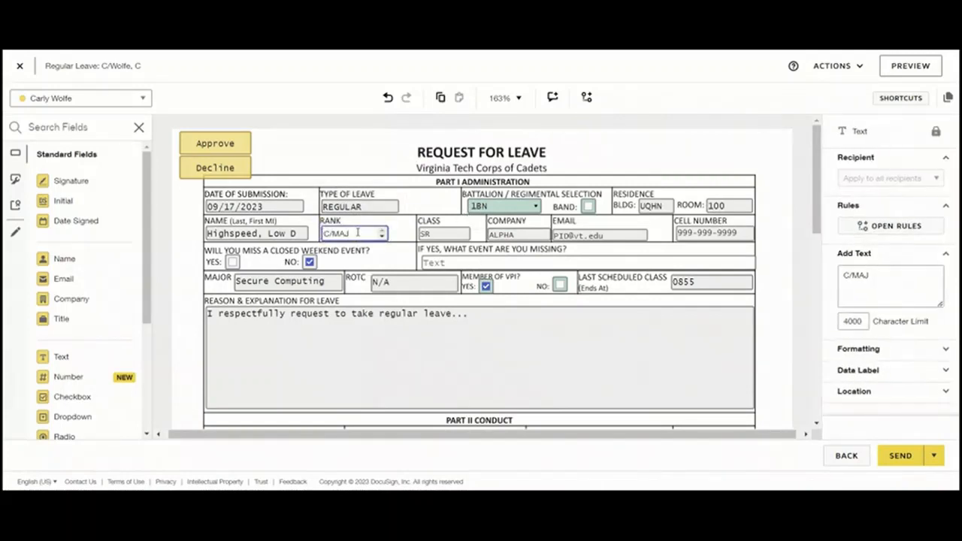
{"action": "left_click", "coordinate": [400, 240]}
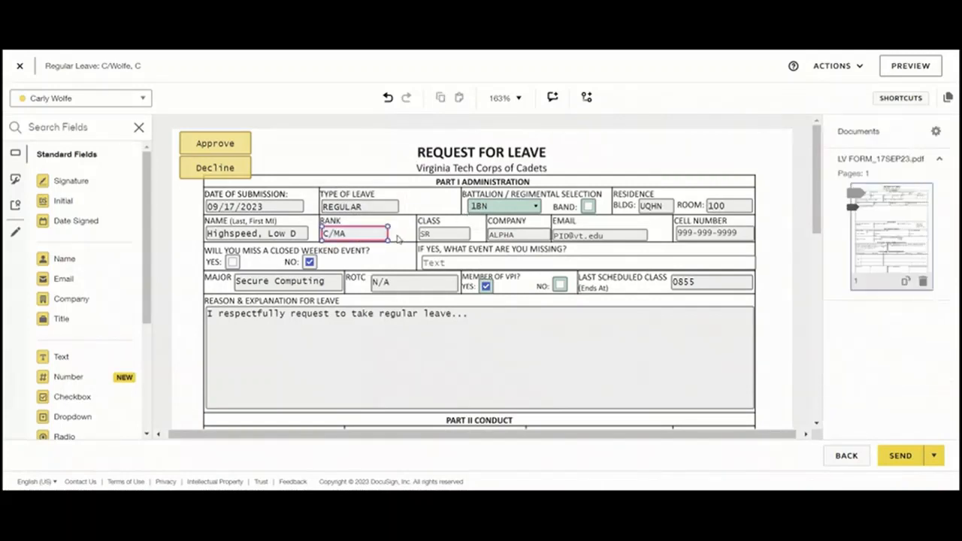
{"action": "left_click", "coordinate": [358, 236]}
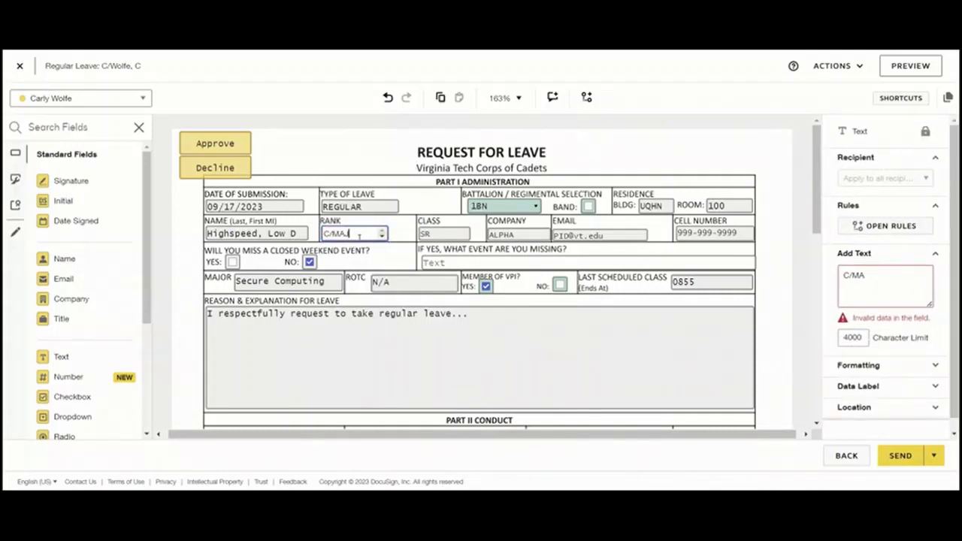
{"action": "left_click", "coordinate": [410, 233]}
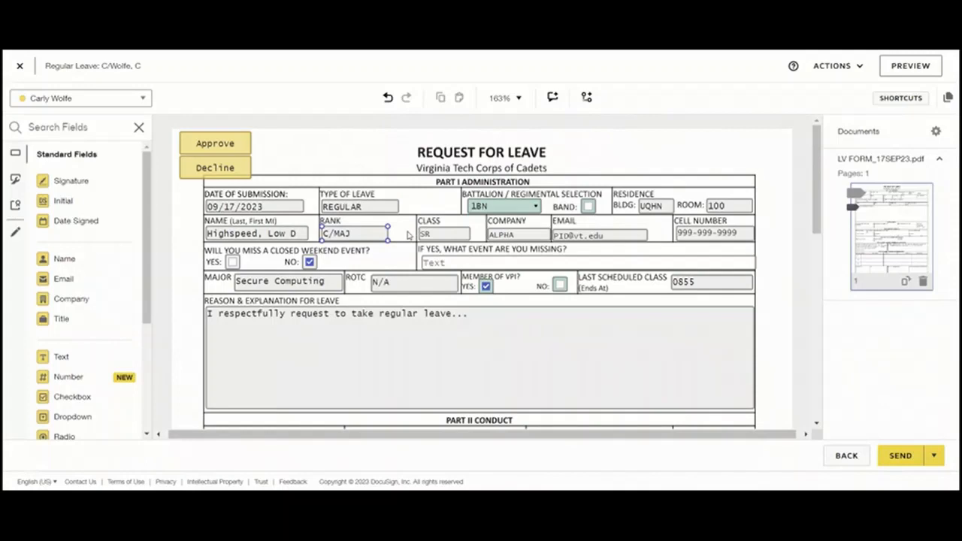
Review the leave form's reason, conduct, travel, emergency contact, acknowledgement and chain of command sections
{"action": "scroll", "coordinate": [408, 235], "scroll_direction": "down", "scroll_amount": 3}
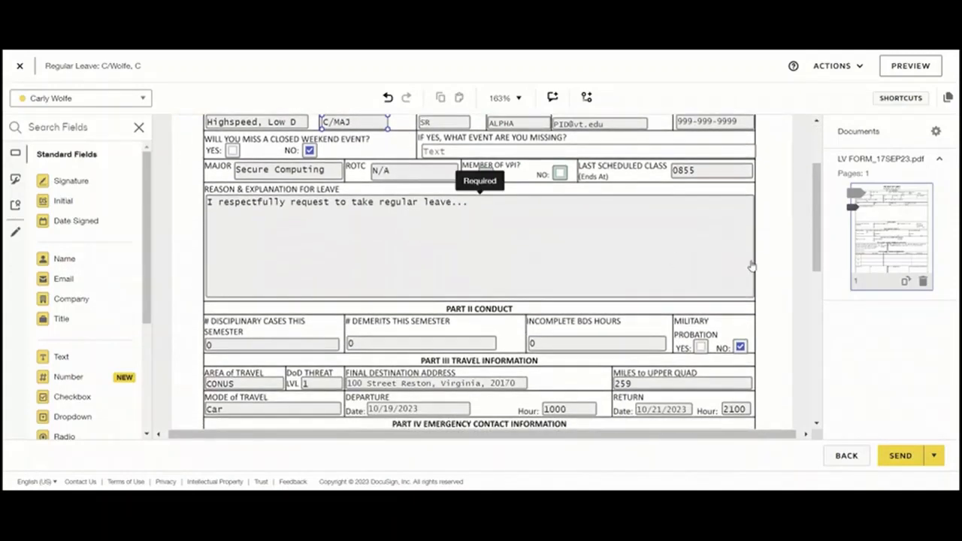
{"action": "scroll", "coordinate": [765, 266], "scroll_direction": "down", "scroll_amount": 2}
{"action": "scroll", "coordinate": [766, 268], "scroll_direction": "down", "scroll_amount": 3}
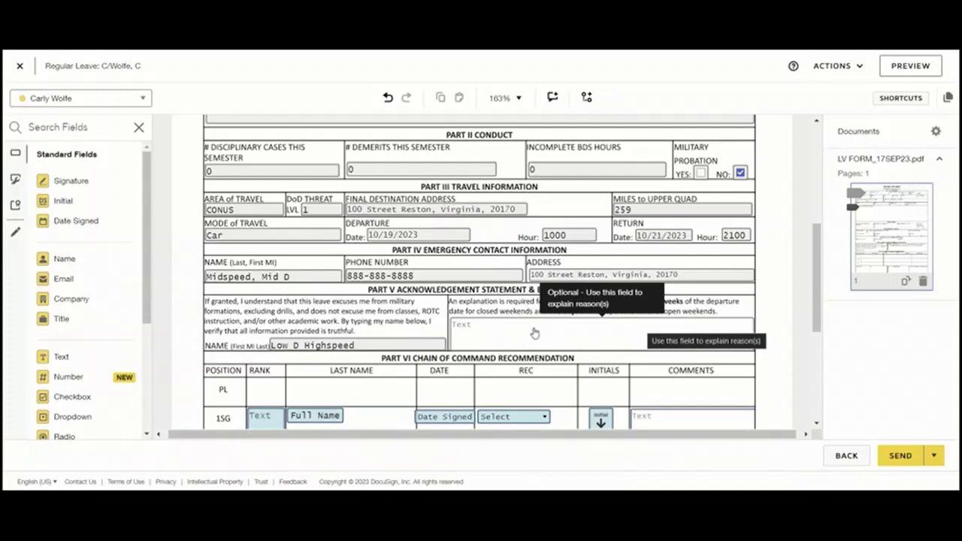
{"action": "scroll", "coordinate": [763, 309], "scroll_direction": "down", "scroll_amount": 3}
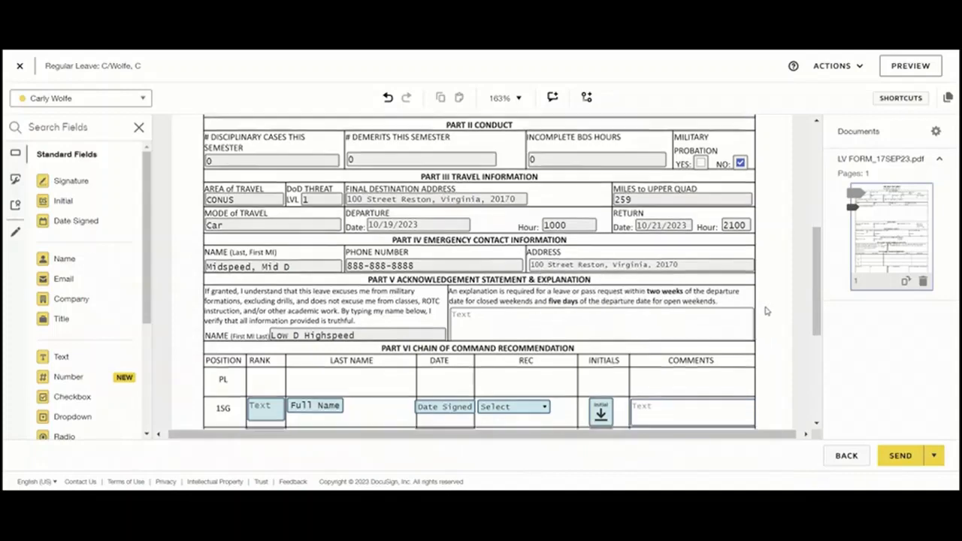
{"action": "scroll", "coordinate": [765, 311], "scroll_direction": "down", "scroll_amount": 3}
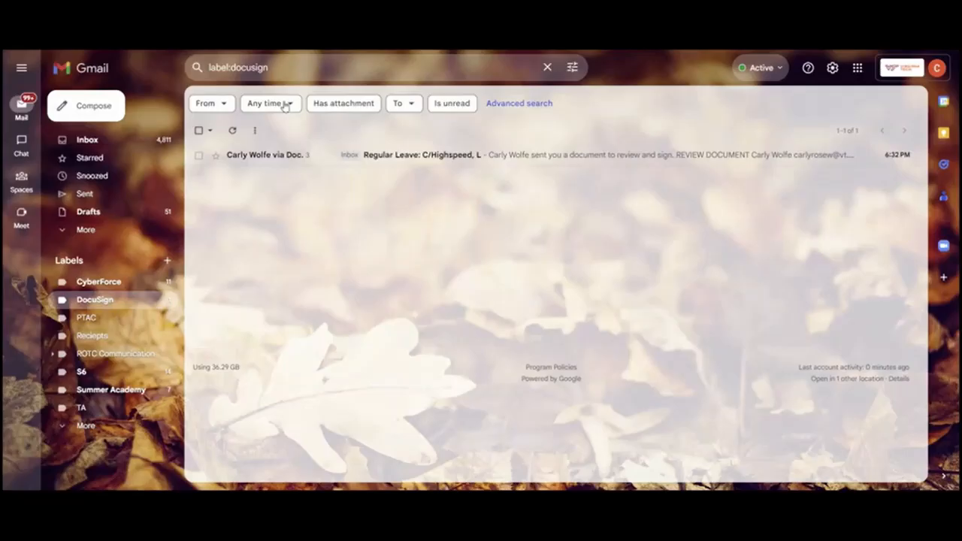
Open the Regular Leave notification email in Gmail, and switch to DocuSign's envelope inbox
{"action": "left_click", "coordinate": [275, 156]}
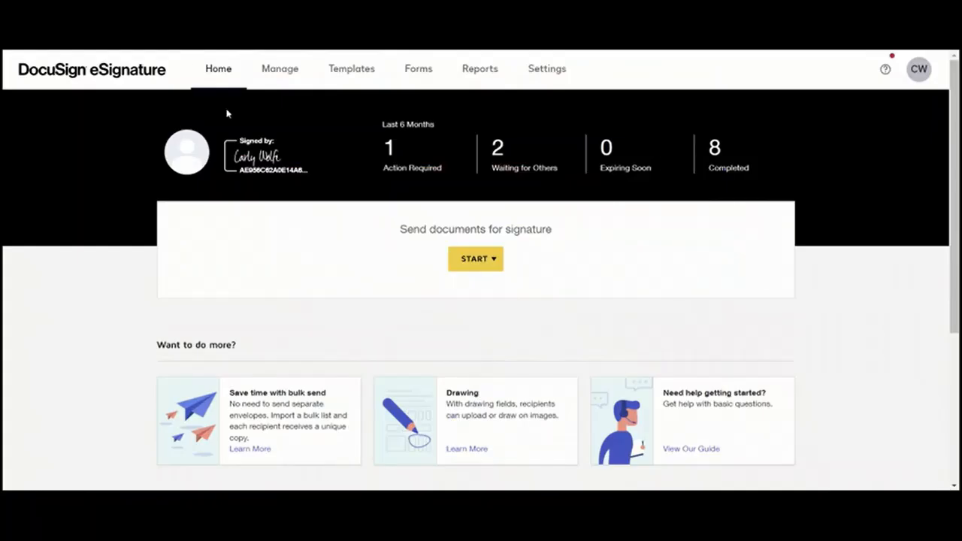
{"action": "left_click", "coordinate": [474, 261]}
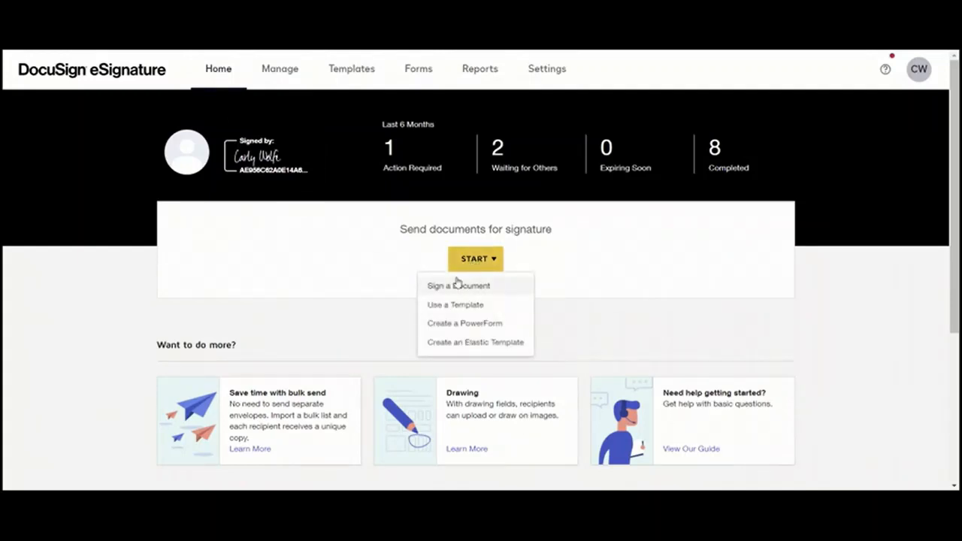
{"action": "left_click", "coordinate": [279, 72]}
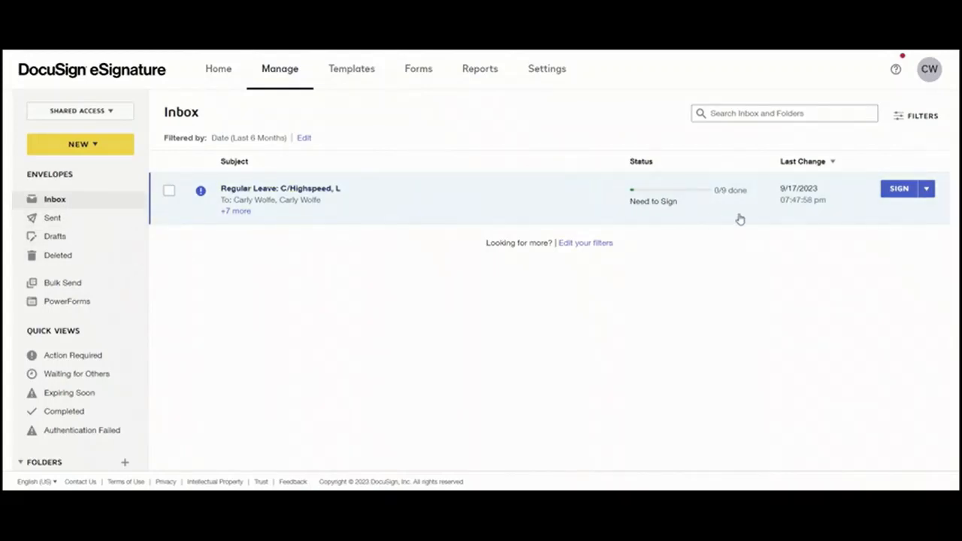
Open the Regular Leave envelope for signing and continue to the request form to review it
{"action": "left_click", "coordinate": [895, 192]}
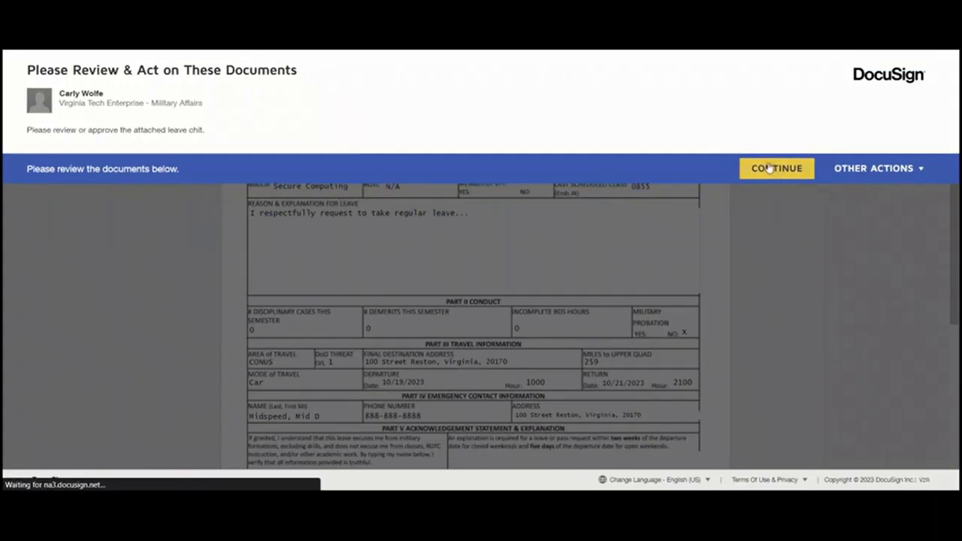
{"action": "left_click", "coordinate": [769, 167]}
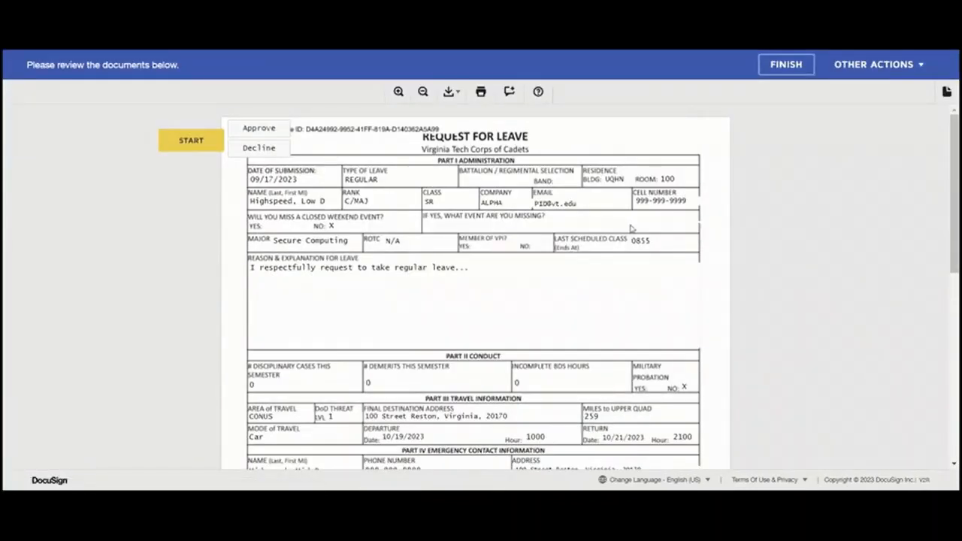
{"action": "scroll", "coordinate": [632, 228], "scroll_direction": "down", "scroll_amount": 1}
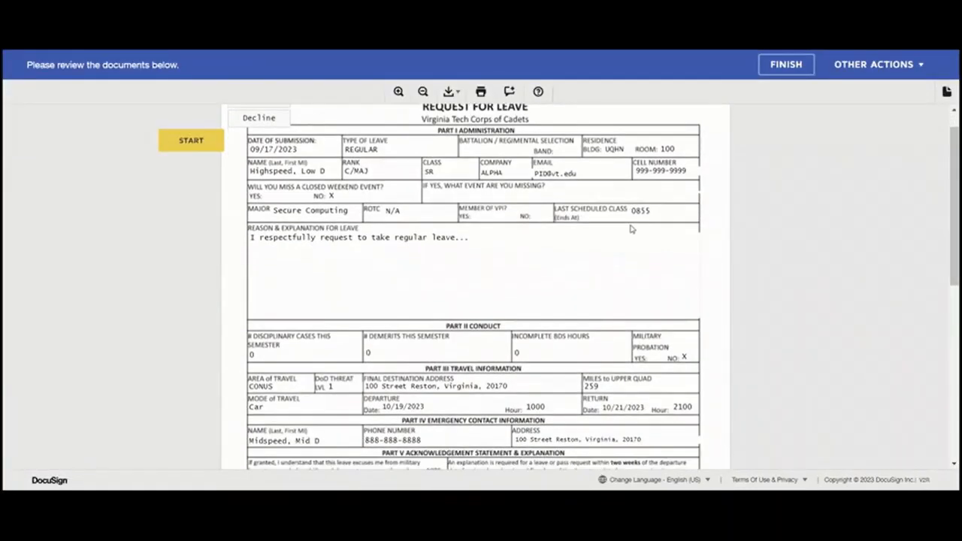
{"action": "scroll", "coordinate": [631, 229], "scroll_direction": "up", "scroll_amount": 1}
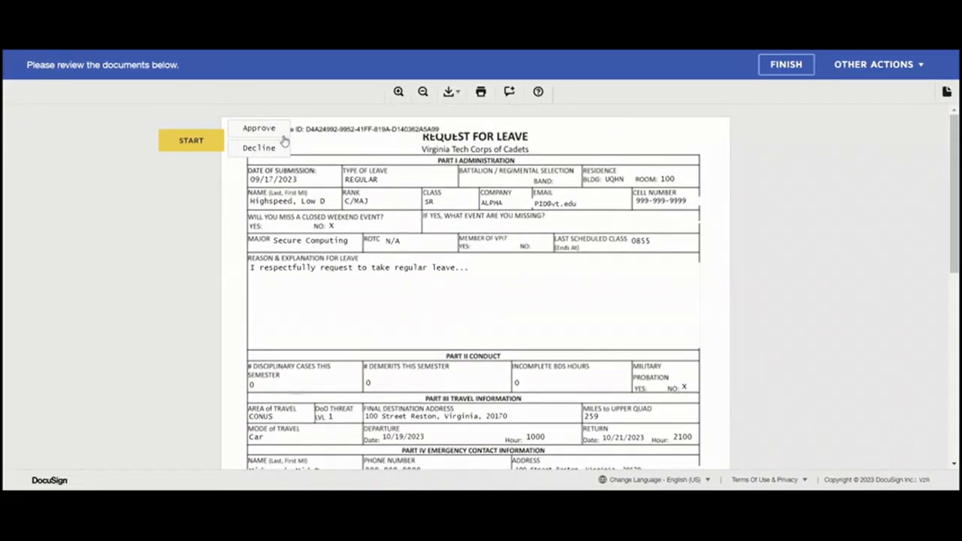
Decline to sign the leave request, giving the reason "Rank was incorrect for your position."
{"action": "left_click", "coordinate": [239, 155]}
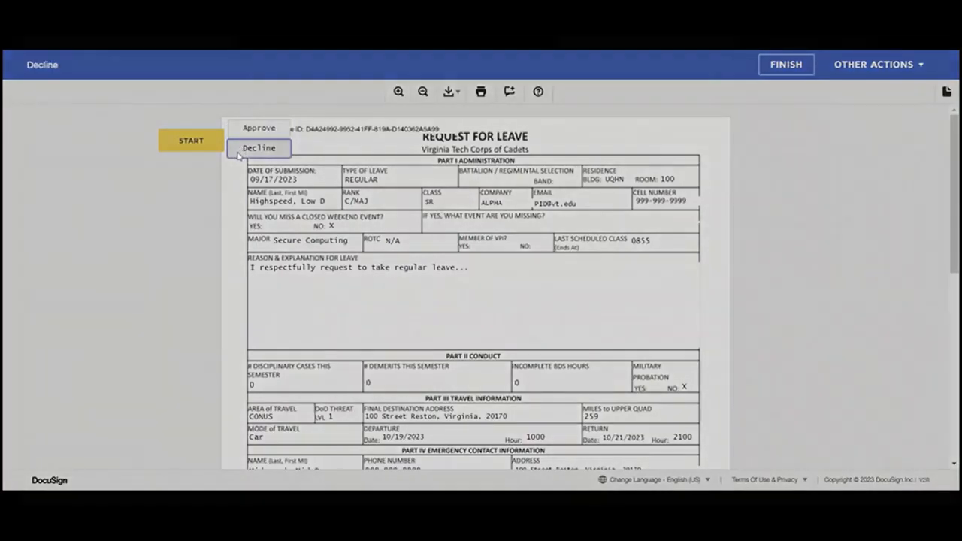
{"action": "left_click", "coordinate": [320, 223]}
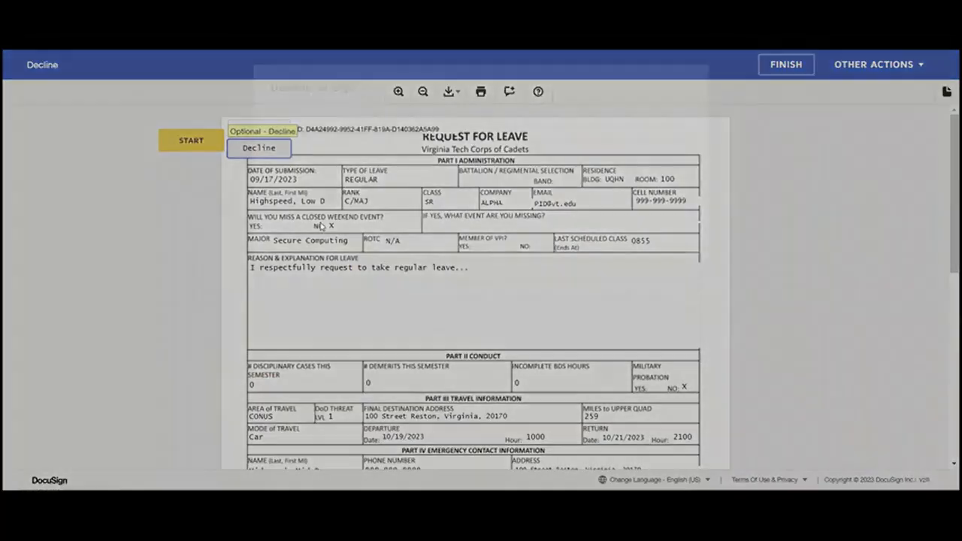
{"action": "left_click", "coordinate": [328, 159]}
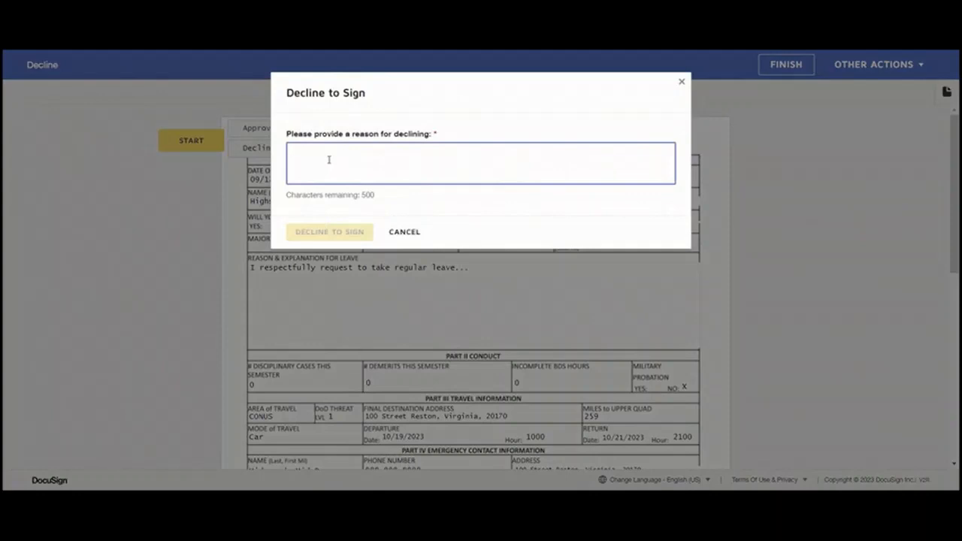
{"action": "type", "text": "Ran"}
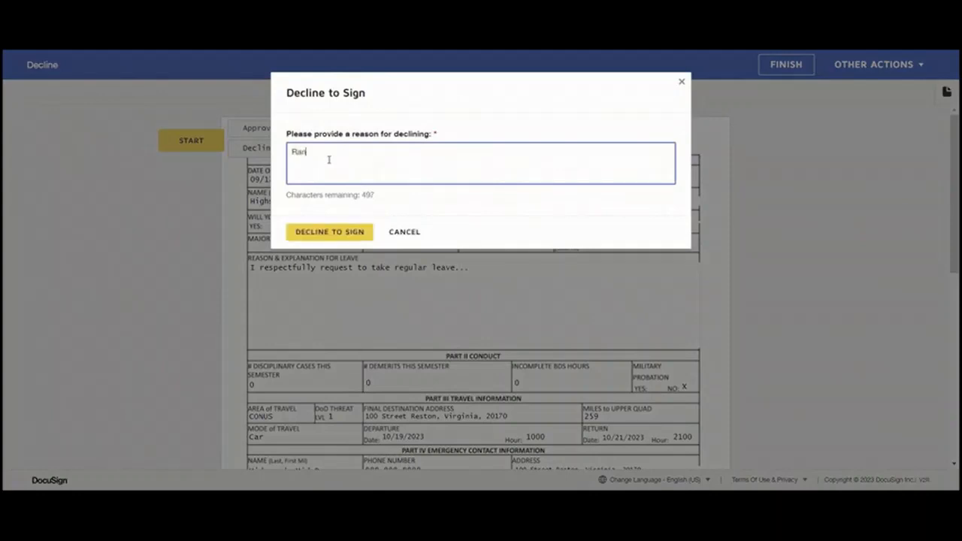
{"action": "type", "text": "k was incorrect for your position."}
{"action": "left_click", "coordinate": [319, 235]}
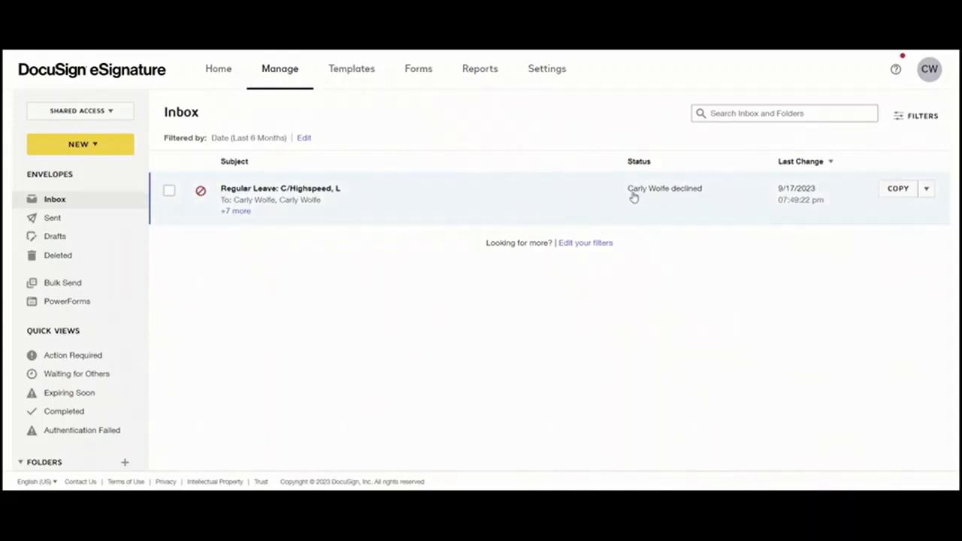
Check the decline reason and recipient statuses in the declined envelope's details, and return to the inbox
{"action": "left_click", "coordinate": [414, 203]}
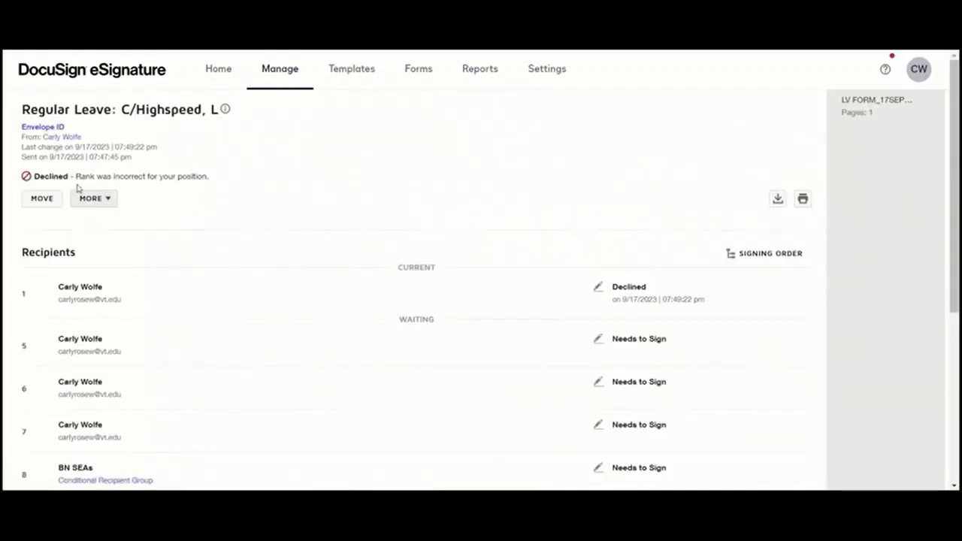
{"action": "left_click_drag", "start_coordinate": [75, 176], "coordinate": [219, 180]}
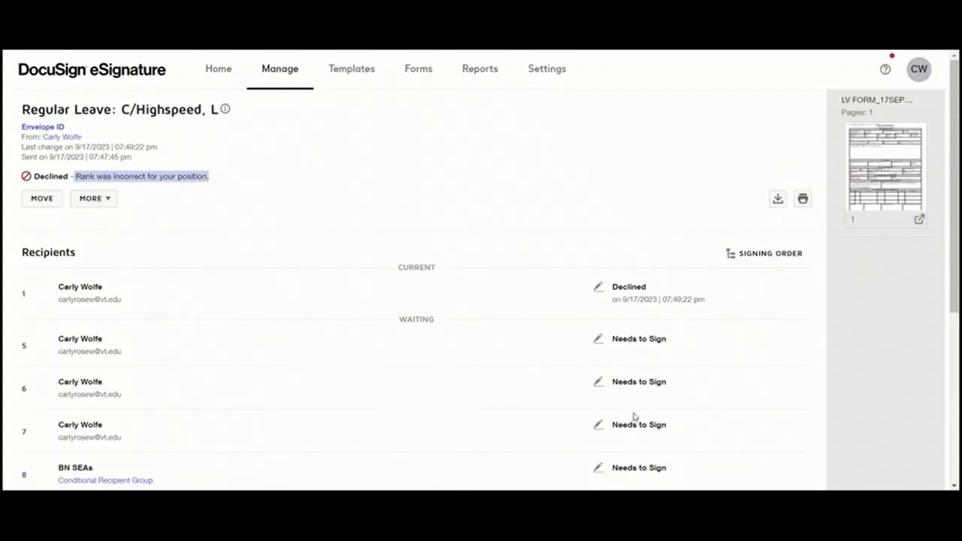
{"action": "scroll", "coordinate": [636, 426], "scroll_direction": "down", "scroll_amount": 1}
{"action": "scroll", "coordinate": [636, 425], "scroll_direction": "up", "scroll_amount": 1}
{"action": "key", "text": "alt+Left"}
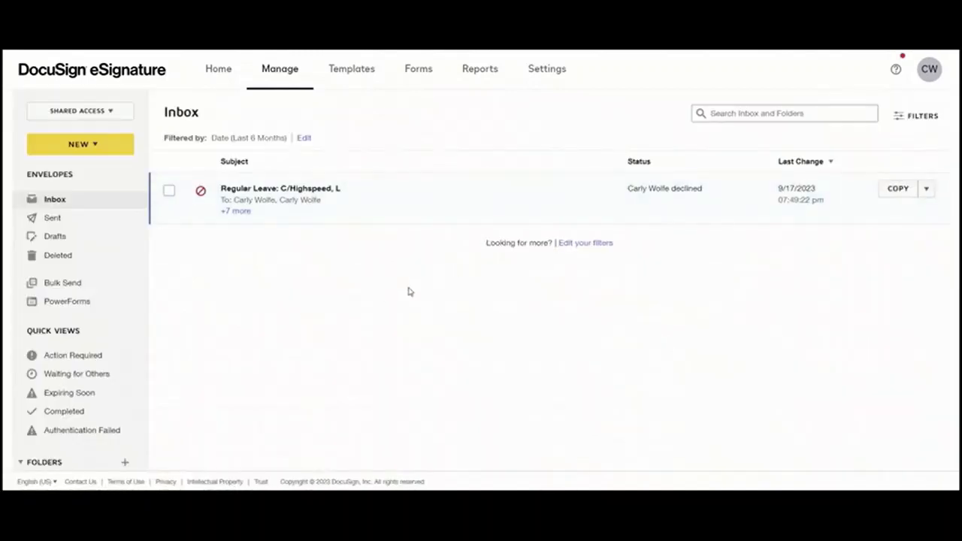
Create a copy of the declined leave envelope and review its recipients, email subject and message
{"action": "left_click", "coordinate": [900, 190]}
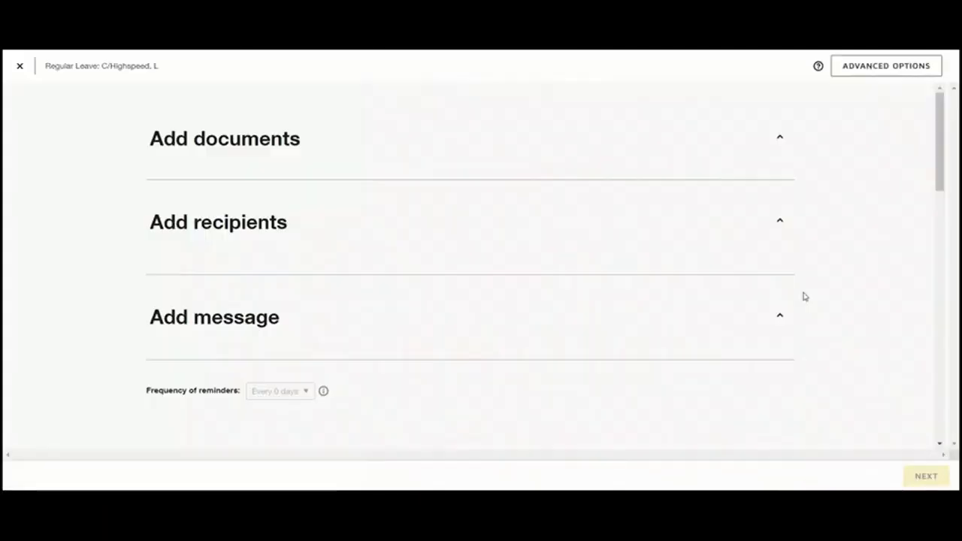
{"action": "scroll", "coordinate": [804, 297], "scroll_direction": "down", "scroll_amount": 4}
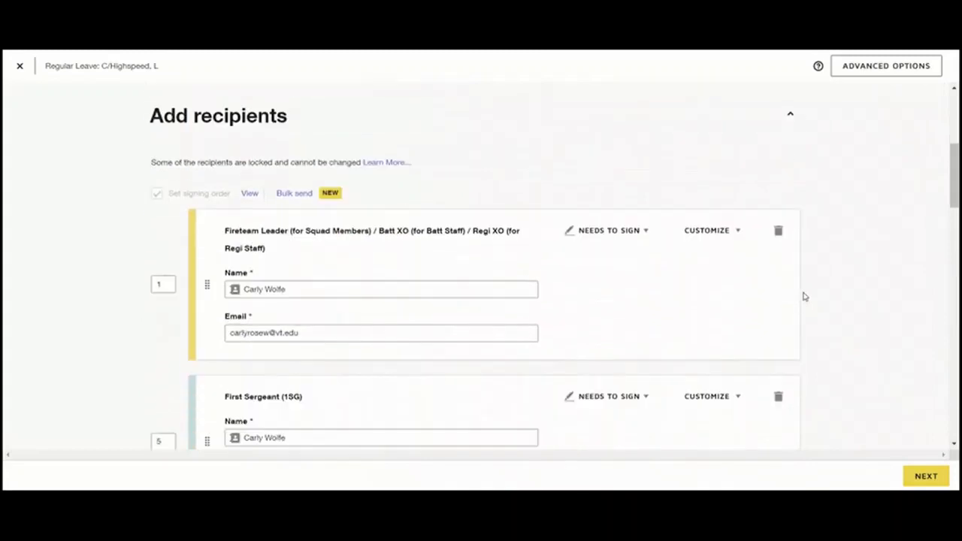
{"action": "left_click", "coordinate": [396, 289]}
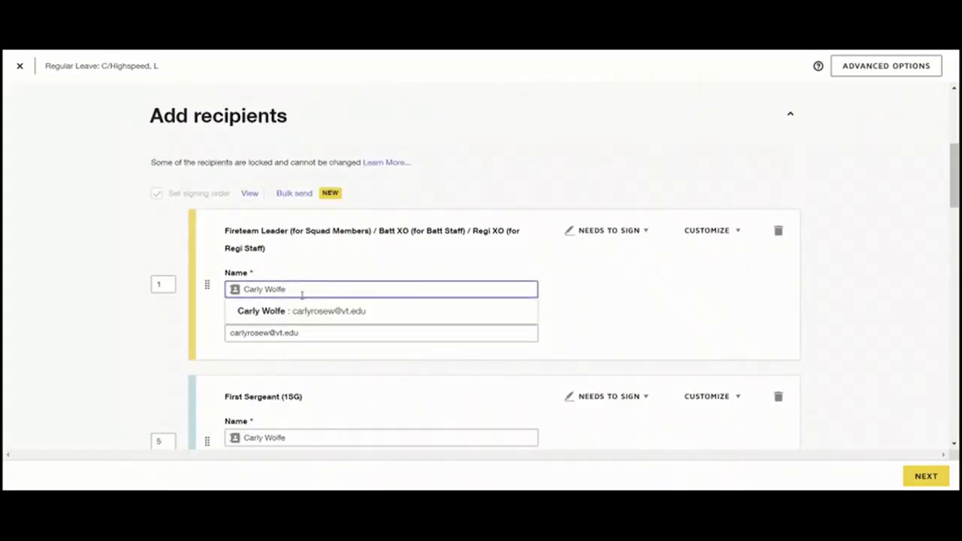
{"action": "left_click", "coordinate": [816, 288]}
{"action": "scroll", "coordinate": [819, 289], "scroll_direction": "down", "scroll_amount": 8}
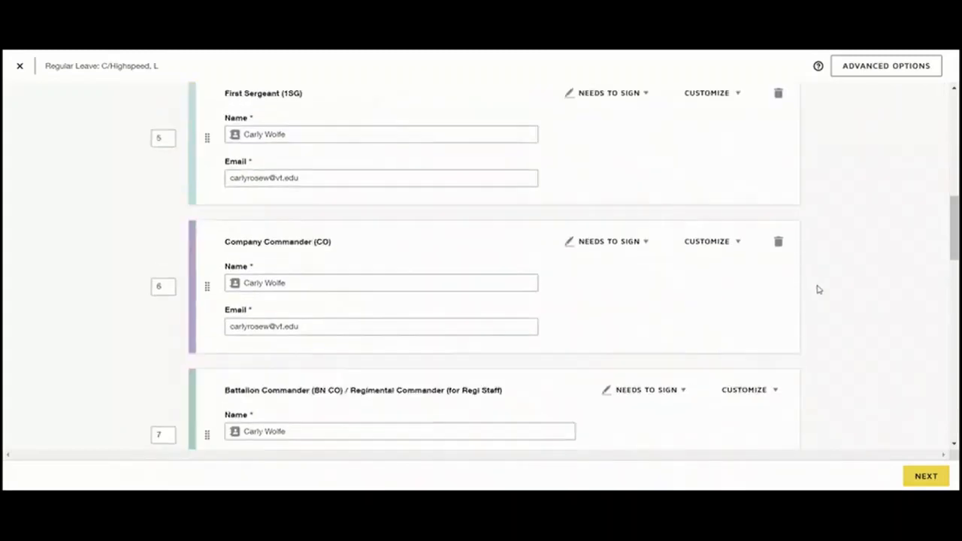
{"action": "scroll", "coordinate": [818, 288], "scroll_direction": "down", "scroll_amount": 7}
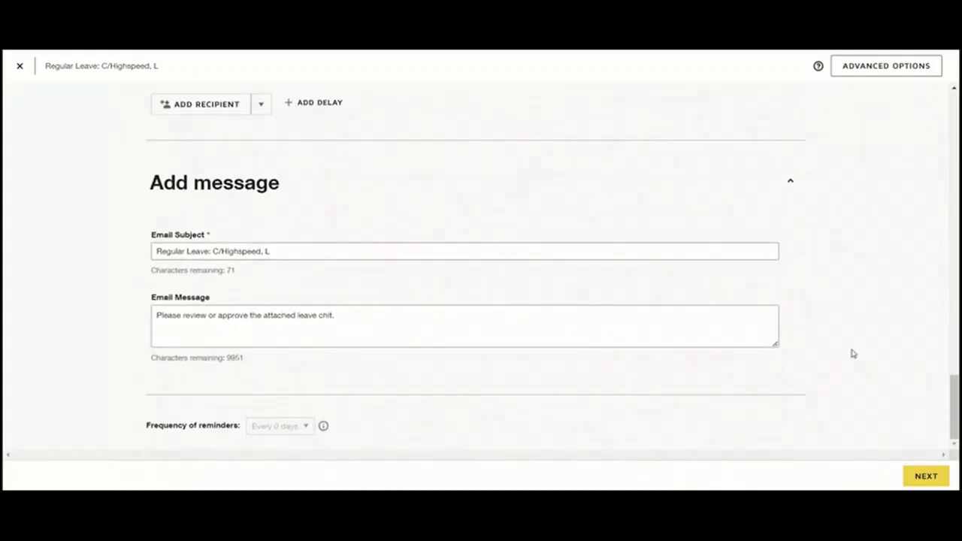
Proceed to the copied envelope's field editor and look over the leave form's entries
{"action": "left_click", "coordinate": [927, 476]}
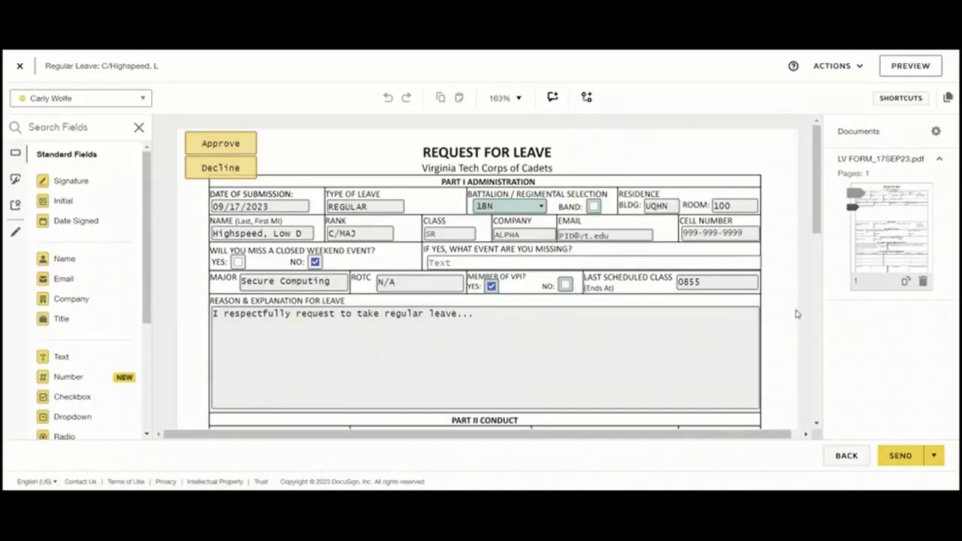
{"action": "scroll", "coordinate": [748, 298], "scroll_direction": "down", "scroll_amount": 10}
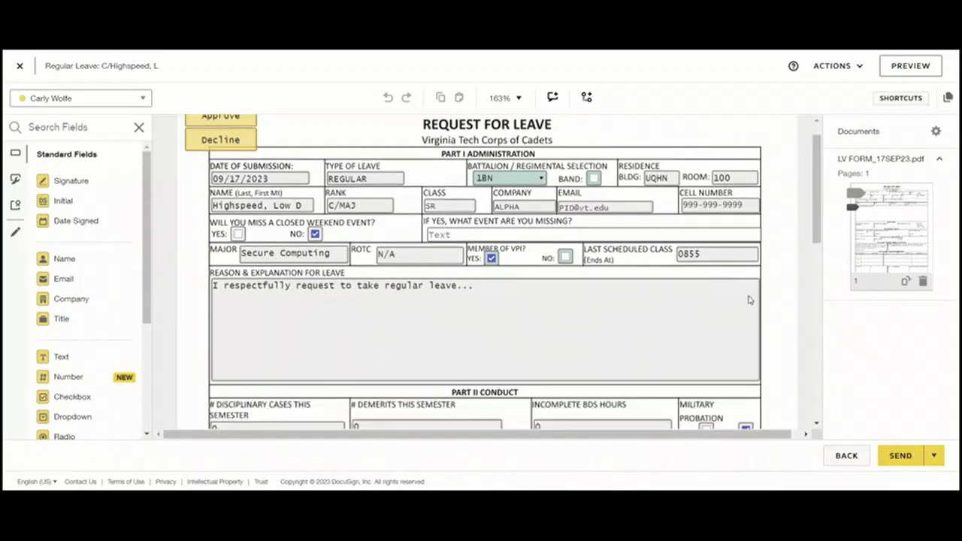
{"action": "scroll", "coordinate": [782, 295], "scroll_direction": "up", "scroll_amount": 10}
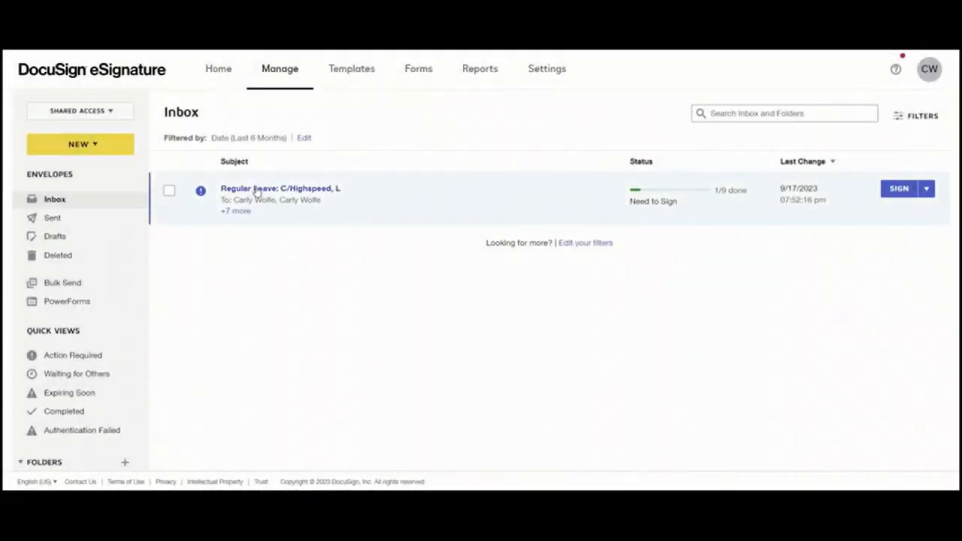
Open the regular leave request for signing and enter the rank C/1SG in the 1SG row of the chain of command section
{"action": "left_click", "coordinate": [898, 192]}
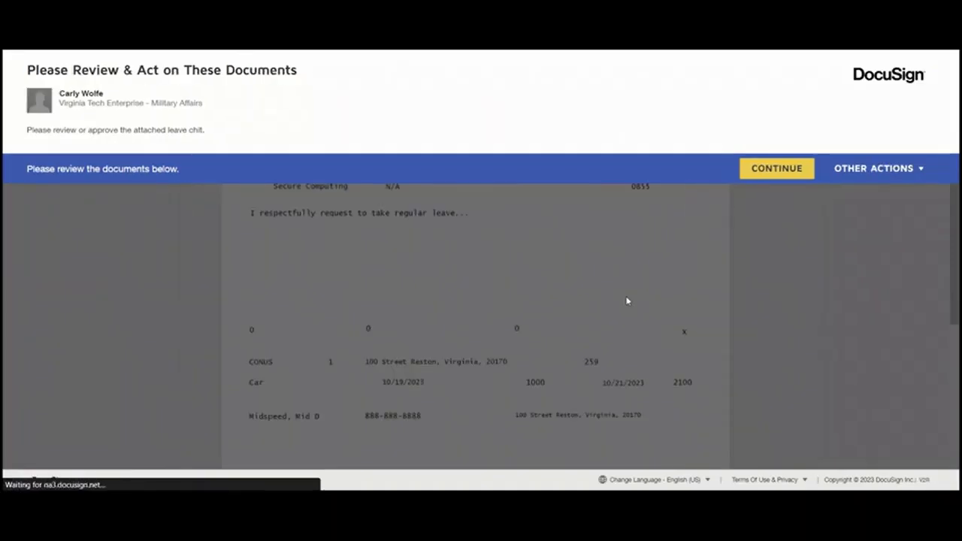
{"action": "left_click", "coordinate": [757, 168]}
{"action": "scroll", "coordinate": [576, 285], "scroll_direction": "down", "scroll_amount": 6}
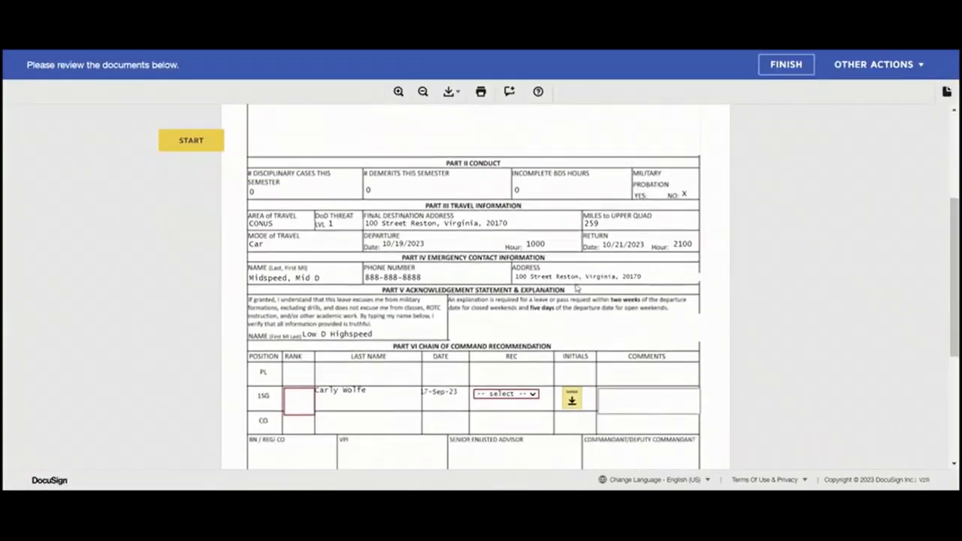
{"action": "left_click", "coordinate": [299, 276]}
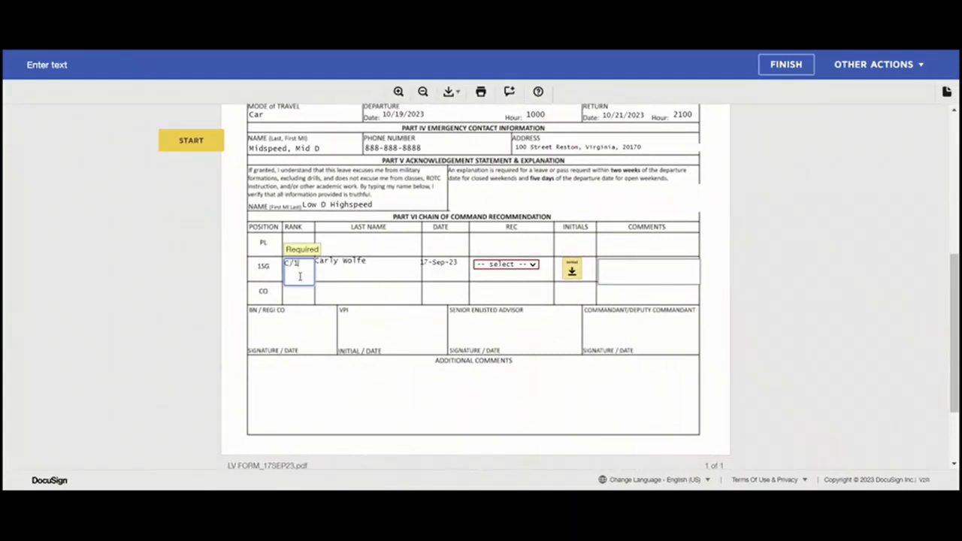
{"action": "type", "text": "C/1SG"}
{"action": "left_click", "coordinate": [312, 255]}
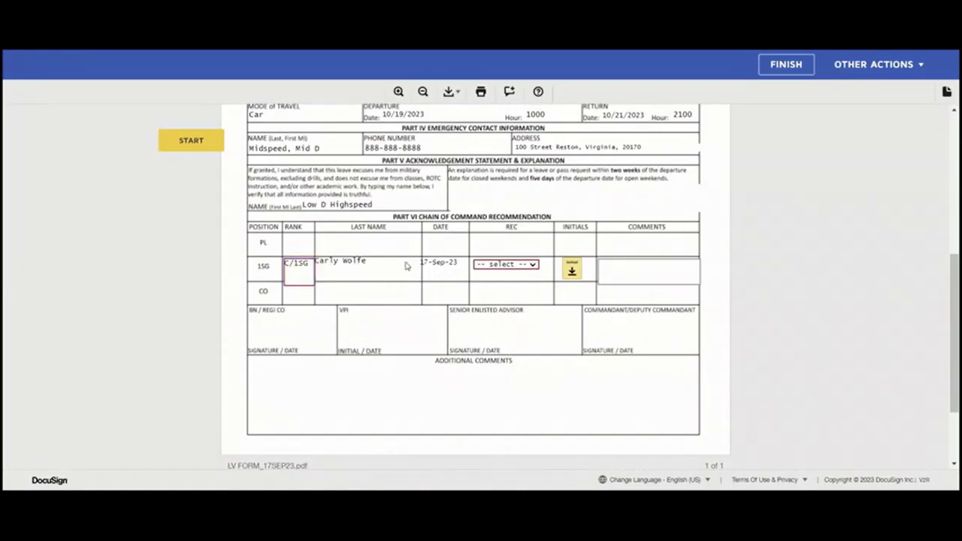
Set the 1SG recommendation to YES, apply the initials, leave the optional comments blank, and finish the review
{"action": "left_click", "coordinate": [510, 265]}
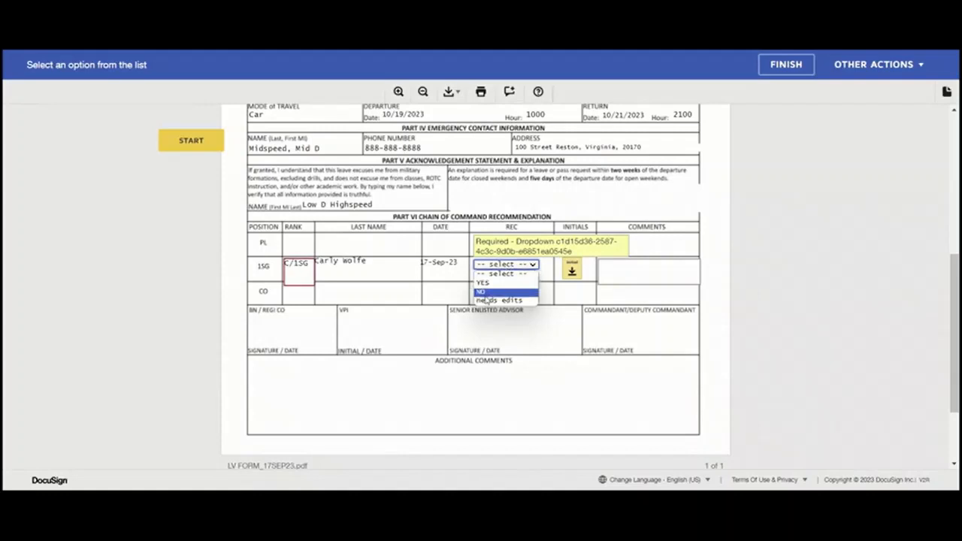
{"action": "left_click", "coordinate": [485, 284]}
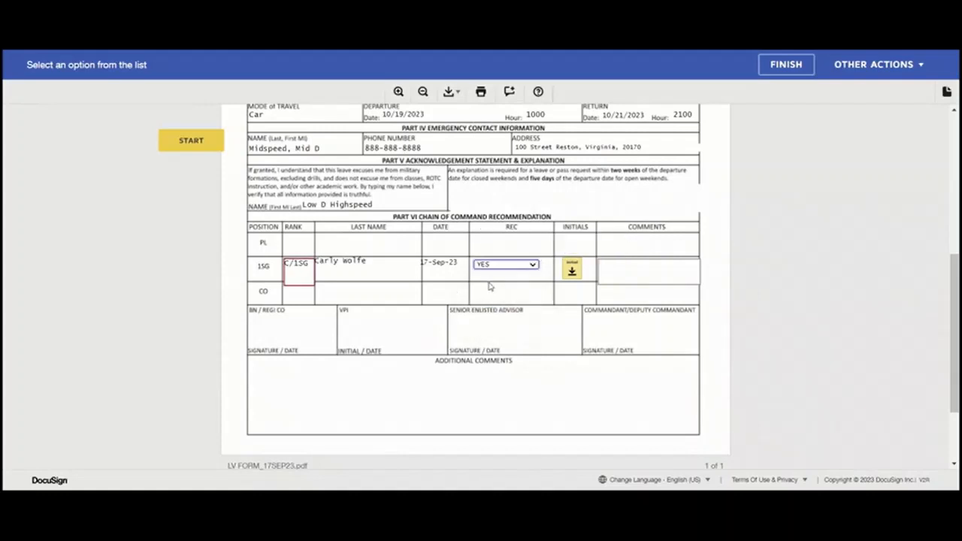
{"action": "left_click", "coordinate": [572, 272]}
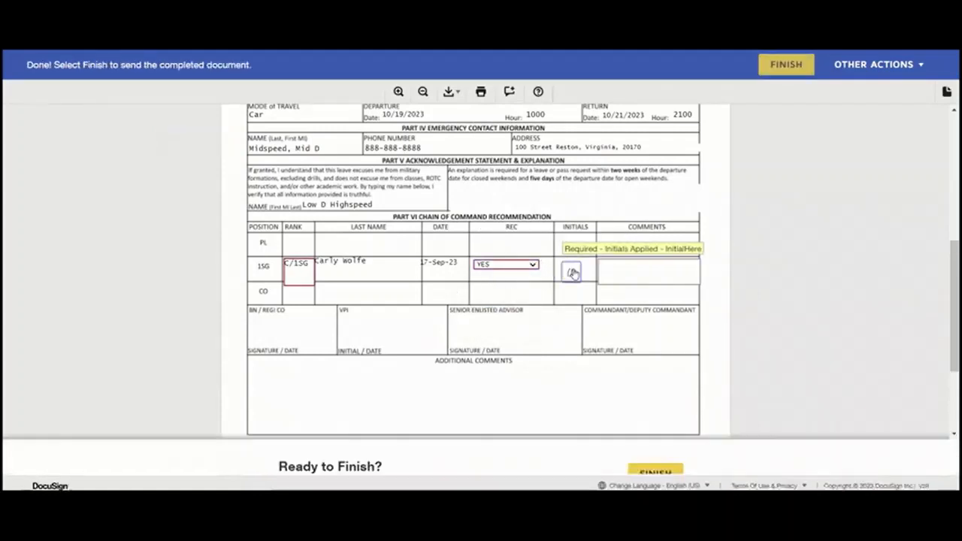
{"action": "left_click", "coordinate": [624, 268]}
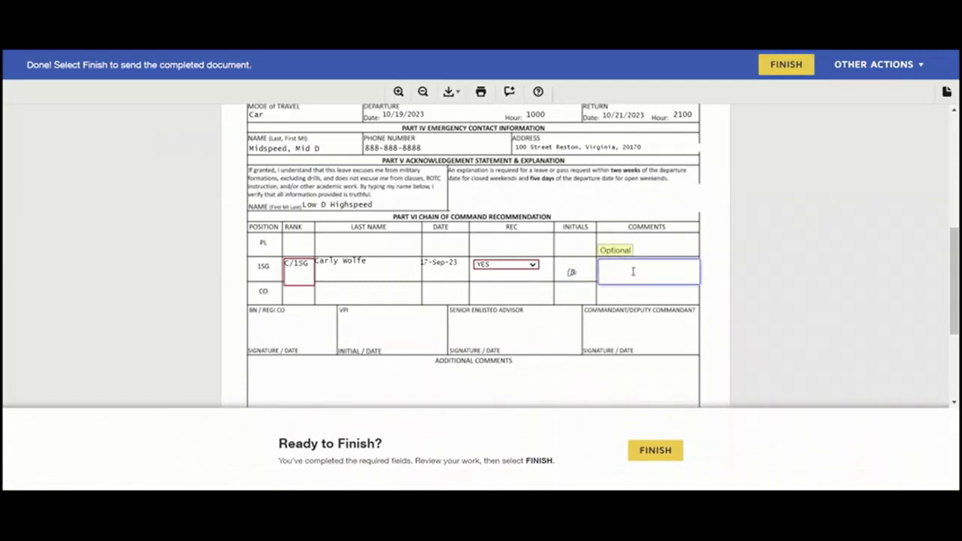
{"action": "left_click", "coordinate": [653, 452]}
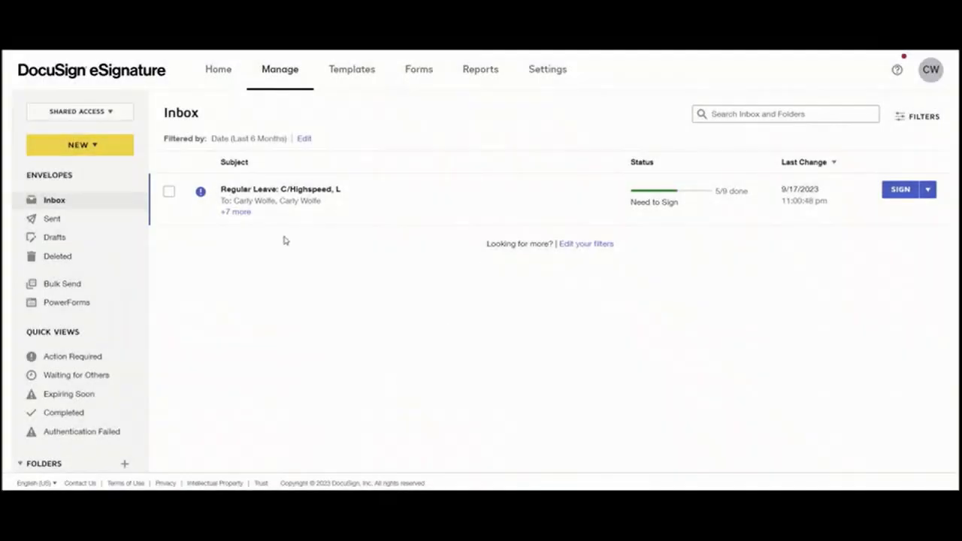
Open the pending leave request for signing, sign the Commandant/Deputy Commandant block without adding comments, and finish the document
{"action": "left_click", "coordinate": [900, 190]}
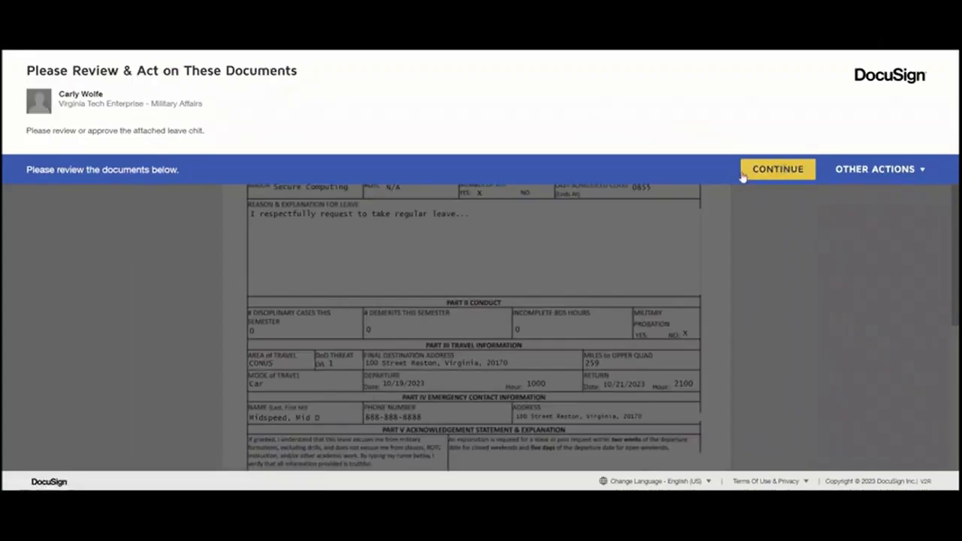
{"action": "left_click", "coordinate": [743, 171]}
{"action": "scroll", "coordinate": [554, 301], "scroll_direction": "down", "scroll_amount": 10}
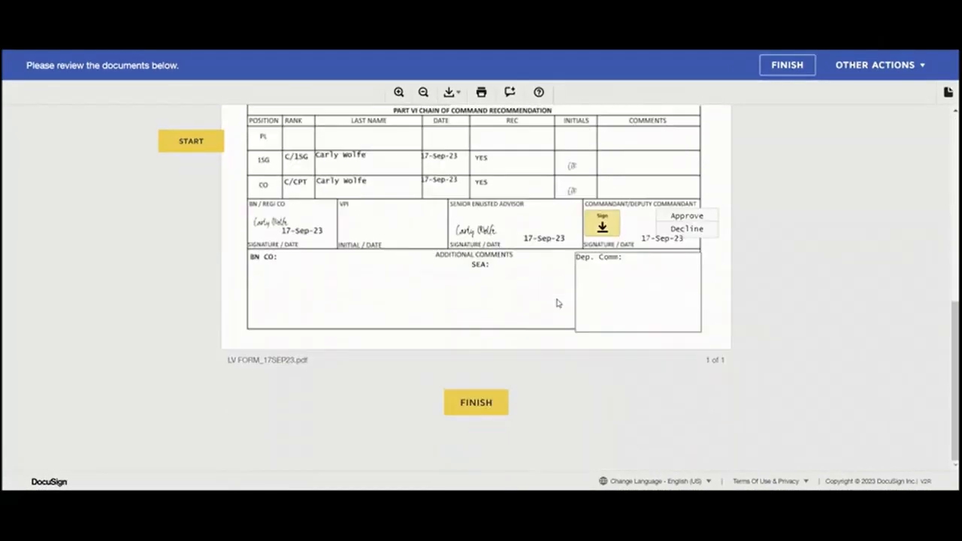
{"action": "mouse_move", "coordinate": [276, 220]}
{"action": "left_click", "coordinate": [602, 226]}
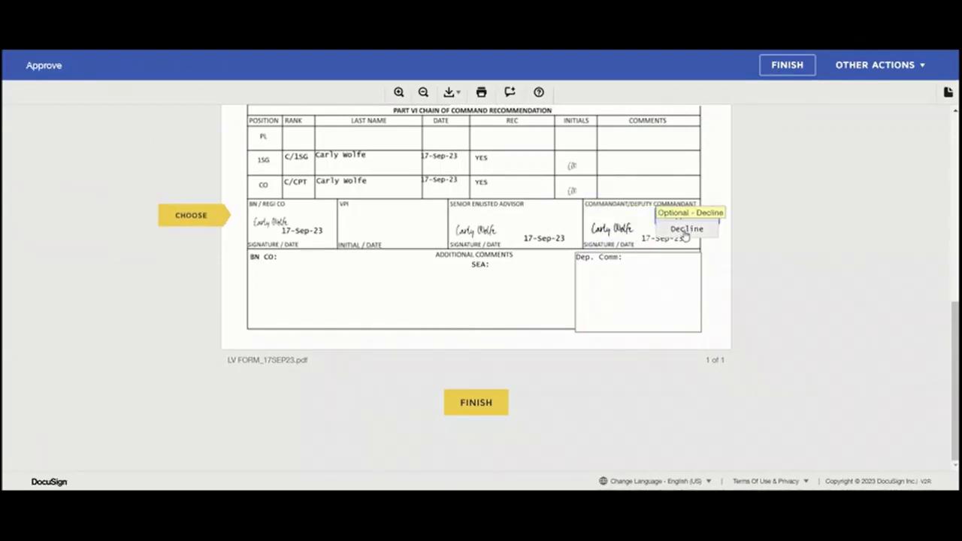
{"action": "left_click", "coordinate": [663, 265]}
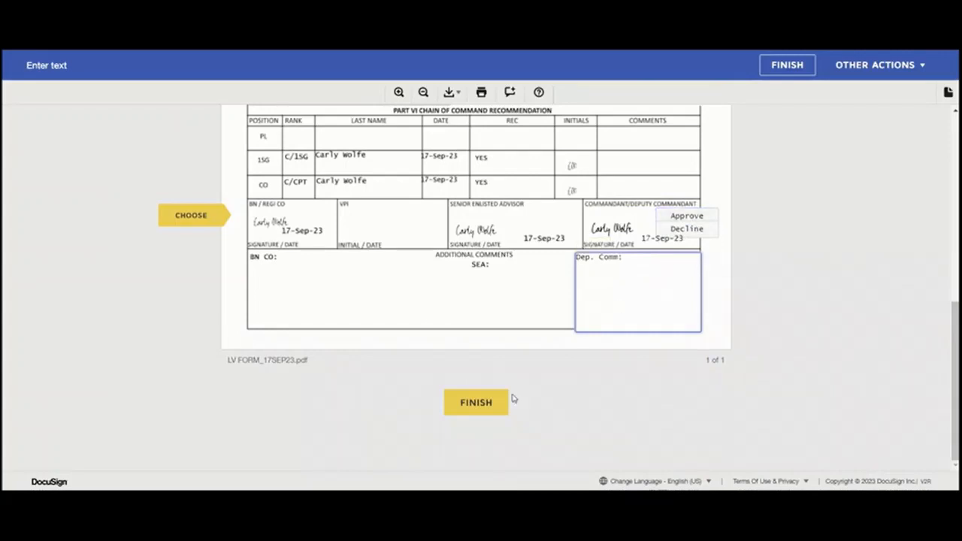
{"action": "left_click", "coordinate": [472, 405]}
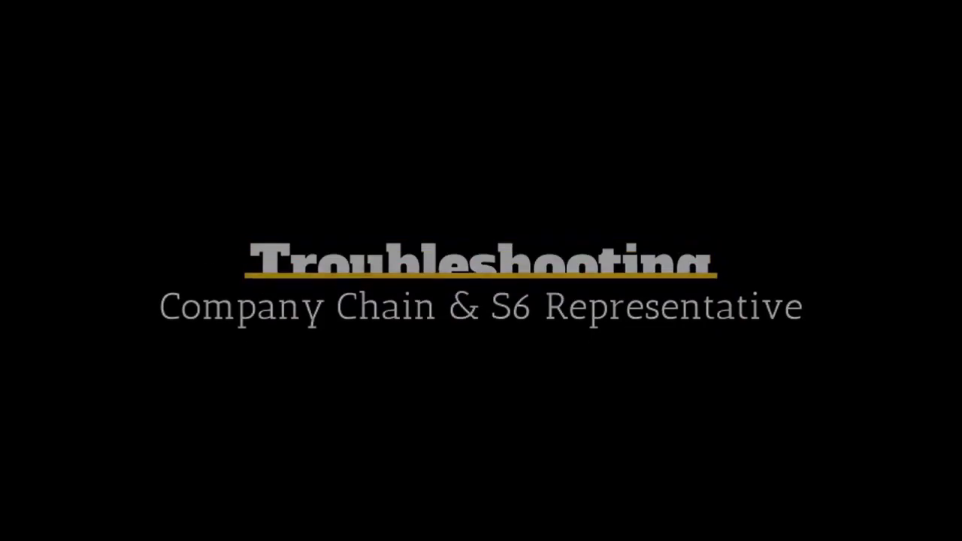